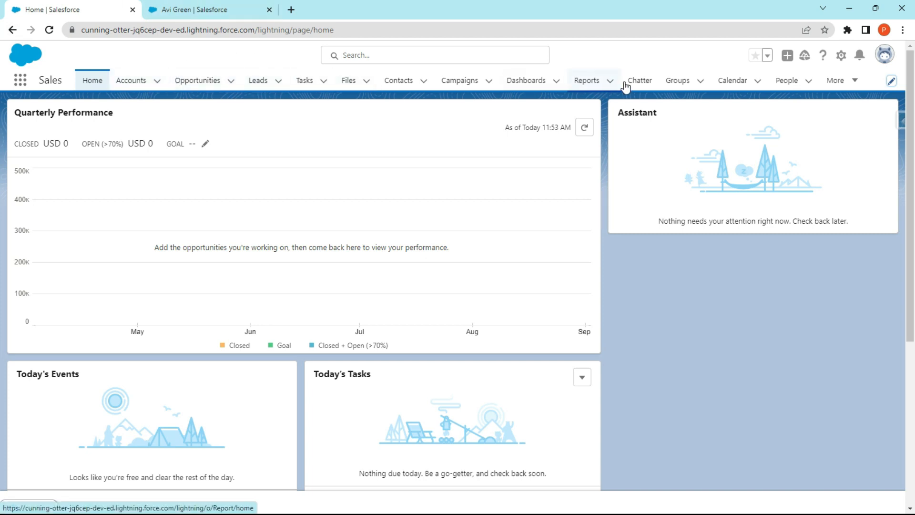
Review the list of personal navigation items for the Sales app and close it without changes
{"action": "left_click", "coordinate": [893, 82]}
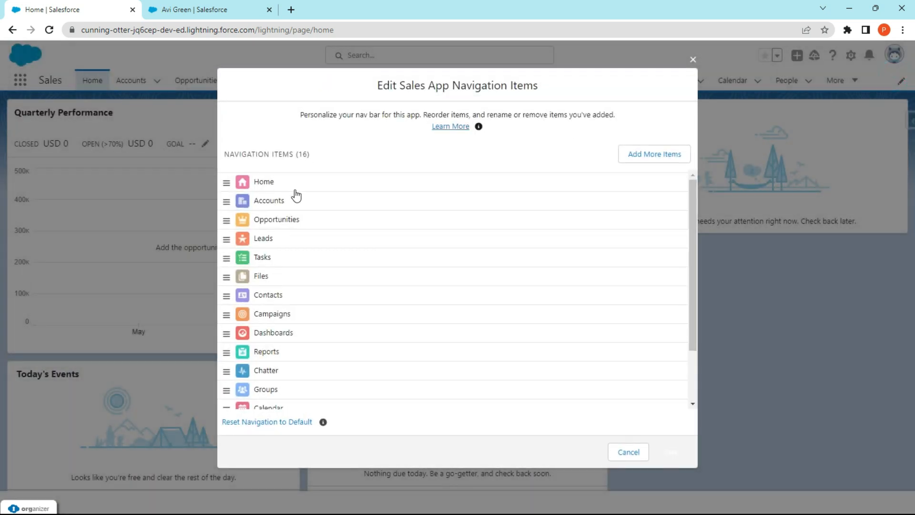
{"action": "scroll", "coordinate": [296, 314], "scroll_direction": "down", "scroll_amount": 2}
{"action": "scroll", "coordinate": [296, 318], "scroll_direction": "up", "scroll_amount": 2}
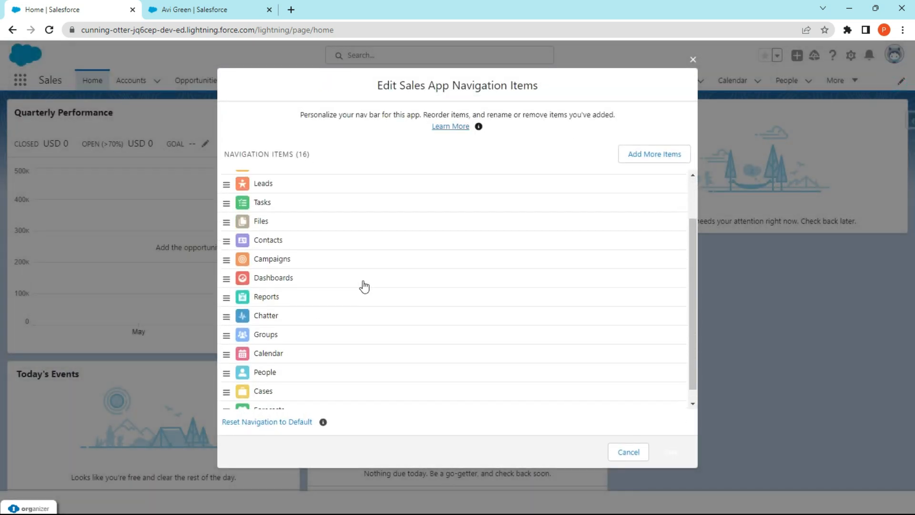
{"action": "left_click", "coordinate": [694, 60]}
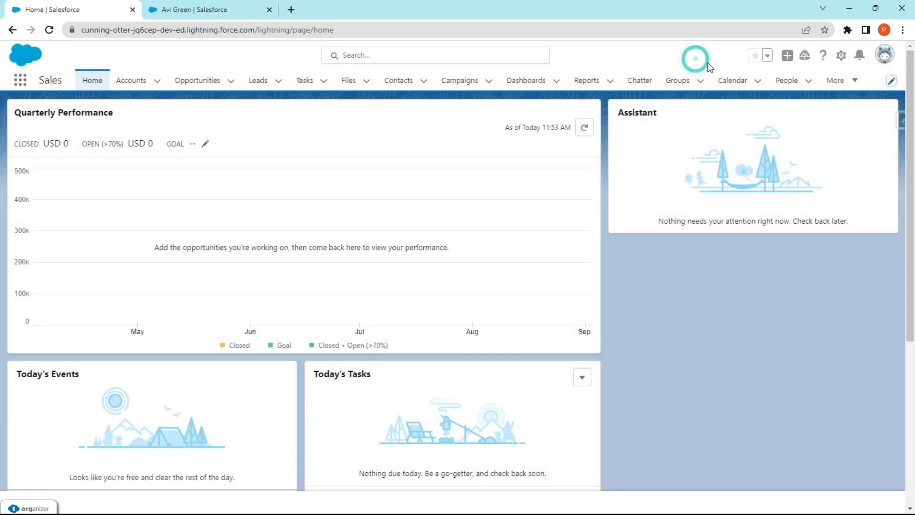
Go to Setup, search its pages for "app" and open the App Manager
{"action": "left_click", "coordinate": [843, 58]}
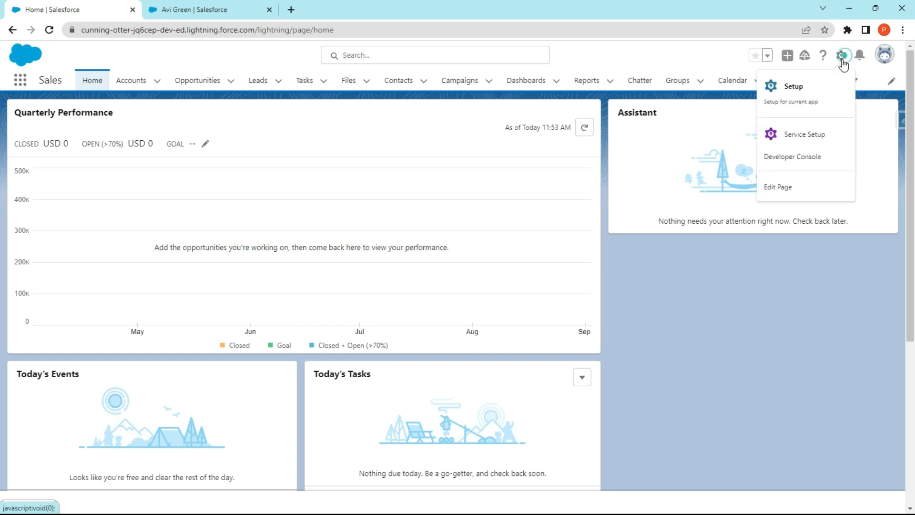
{"action": "left_click", "coordinate": [813, 90]}
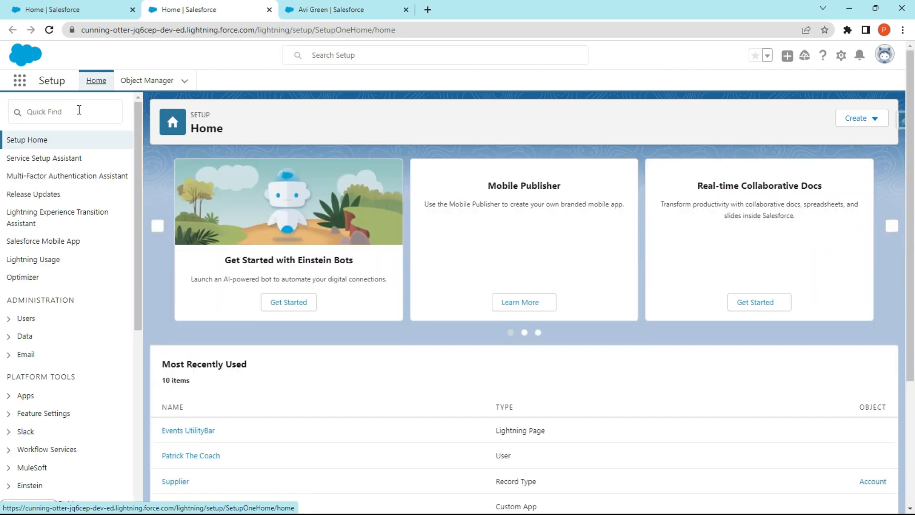
{"action": "left_click", "coordinate": [79, 110]}
{"action": "type", "text": "a"}
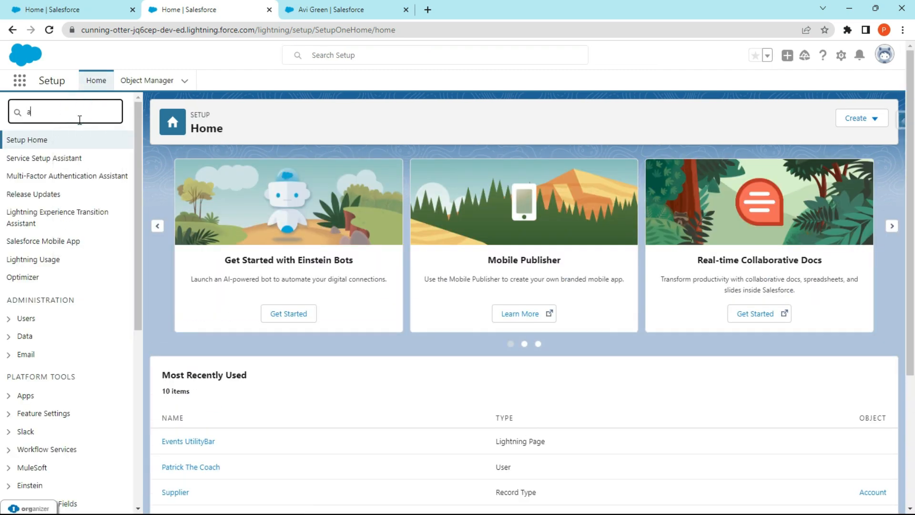
{"action": "type", "text": "pp"}
{"action": "left_click", "coordinate": [62, 228]}
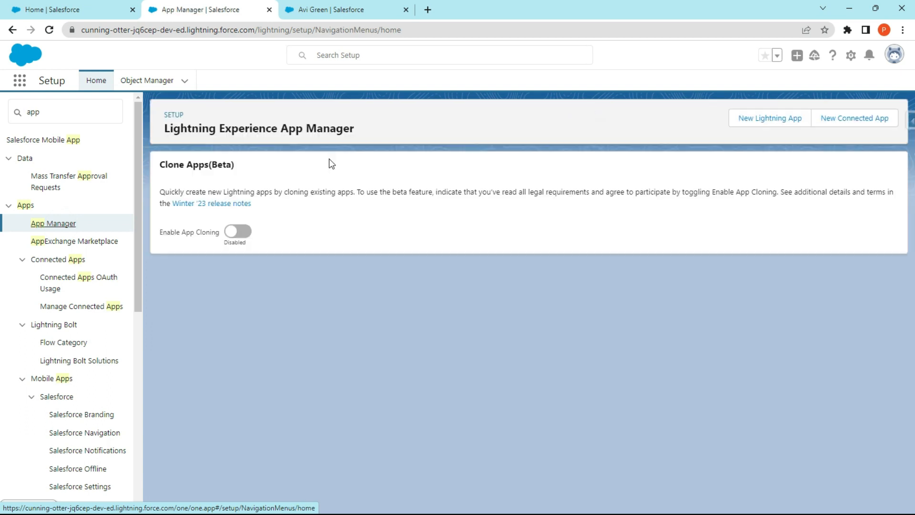
Open the Lightning version of the Sales app for editing from the App Manager list
{"action": "scroll", "coordinate": [401, 391], "scroll_direction": "down", "scroll_amount": 5}
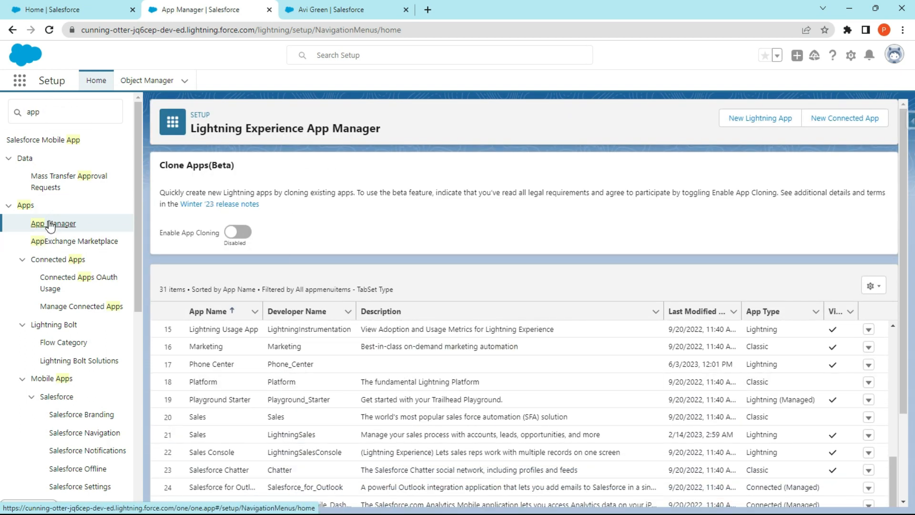
{"action": "scroll", "coordinate": [504, 443], "scroll_direction": "down", "scroll_amount": 3}
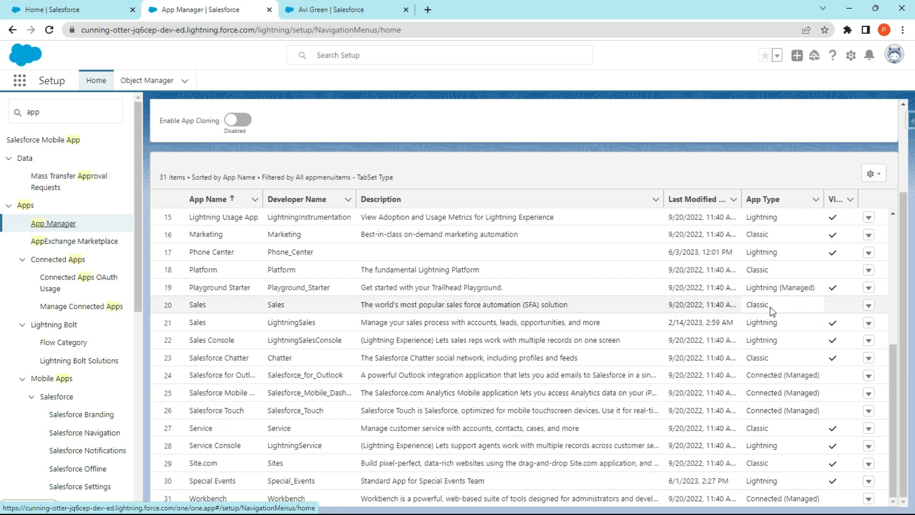
{"action": "left_click", "coordinate": [871, 328]}
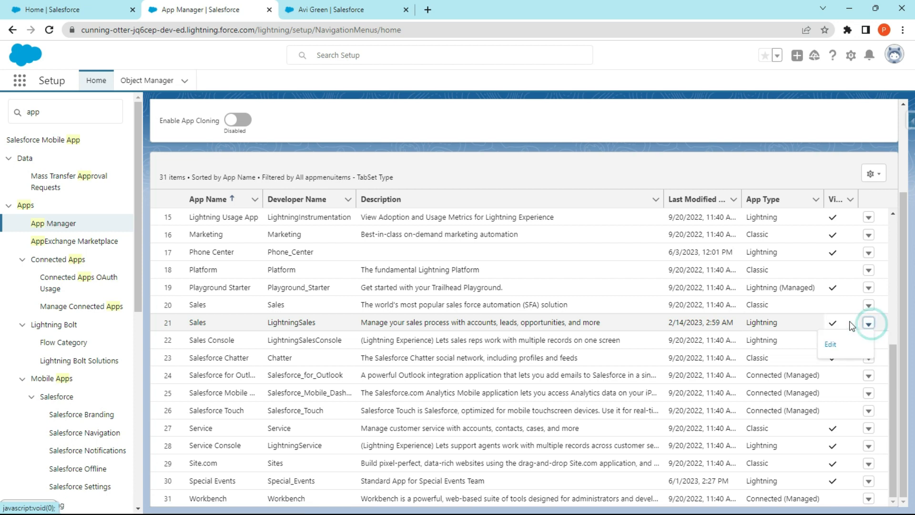
{"action": "left_click", "coordinate": [833, 345]}
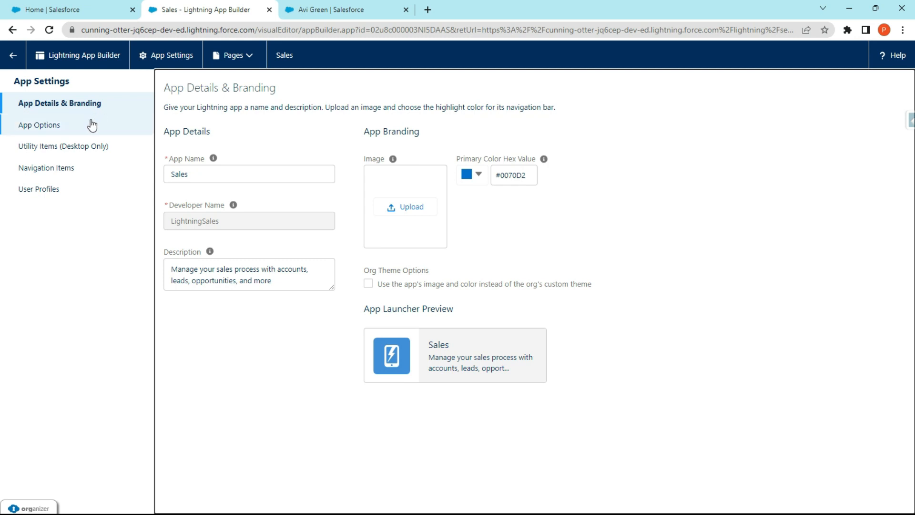
Review the Sales app's options and desktop utility items, and open its navigation items to examine the selected ones
{"action": "left_click", "coordinate": [66, 123]}
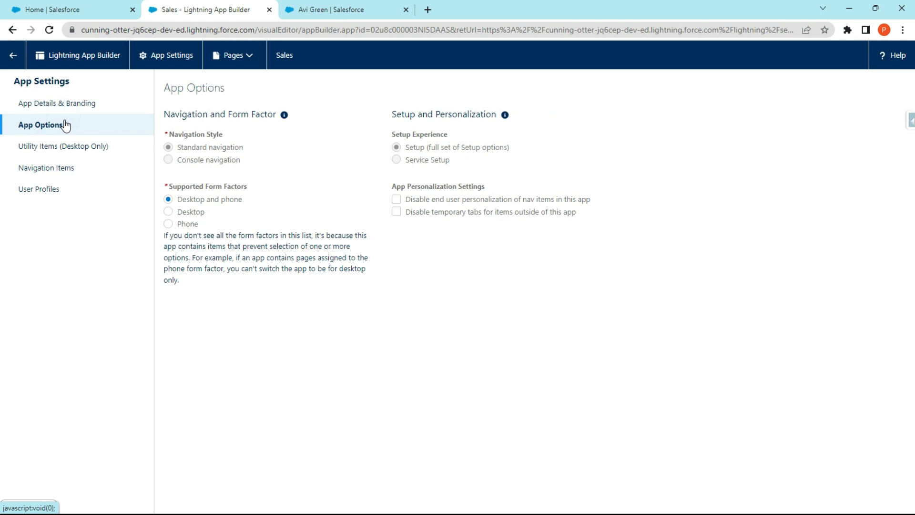
{"action": "left_click", "coordinate": [64, 152]}
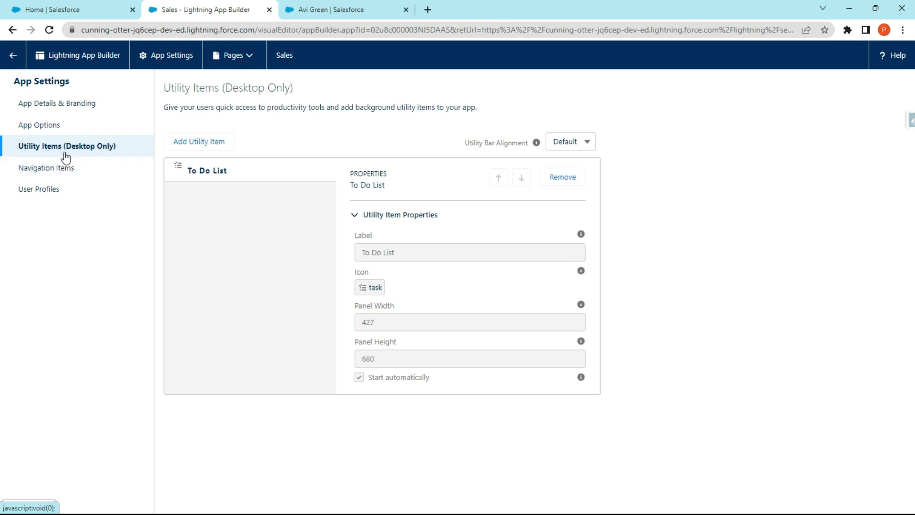
{"action": "left_click", "coordinate": [70, 173]}
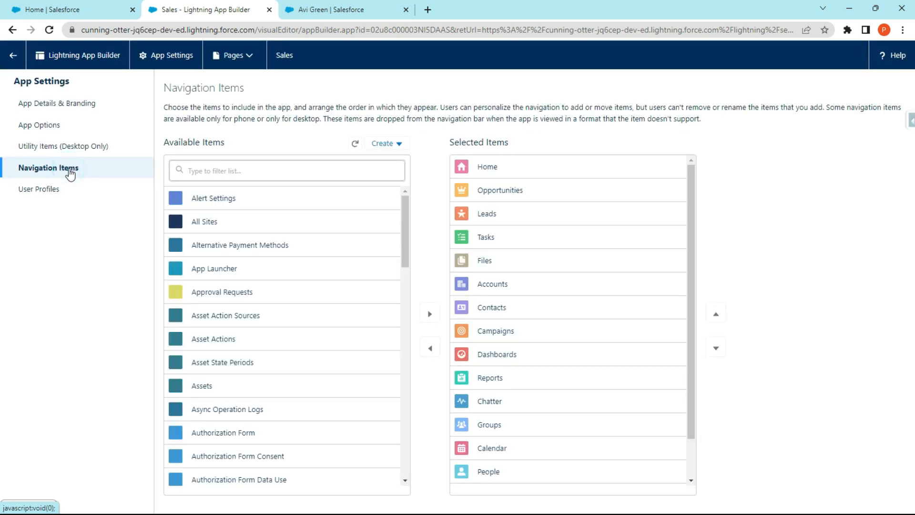
{"action": "scroll", "coordinate": [542, 245], "scroll_direction": "down", "scroll_amount": 2}
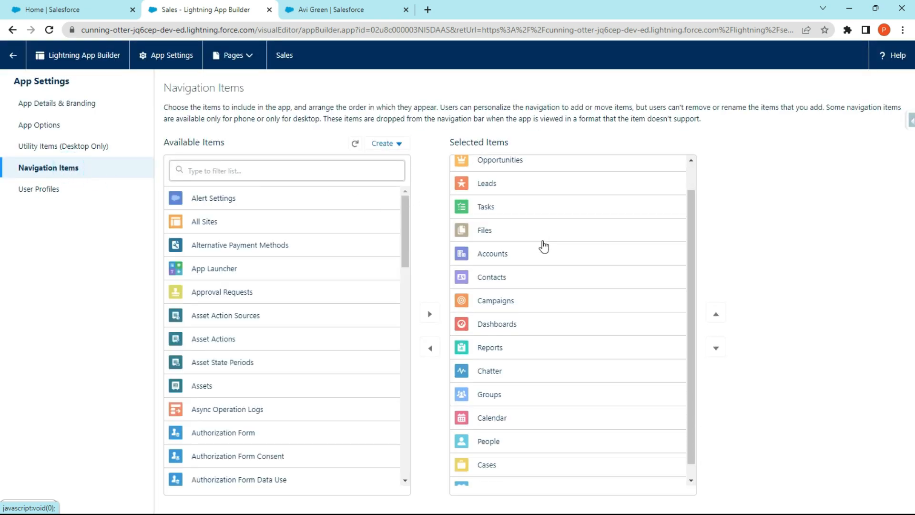
{"action": "scroll", "coordinate": [569, 269], "scroll_direction": "up", "scroll_amount": 2}
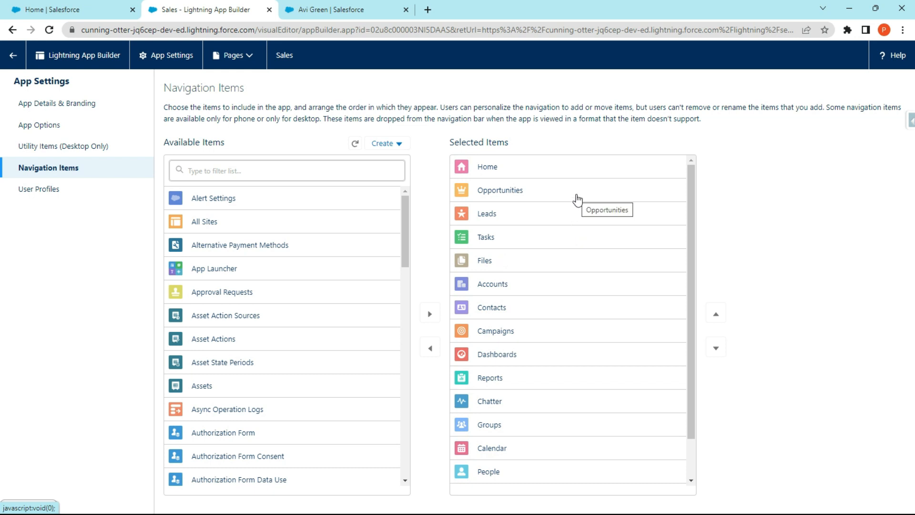
{"action": "scroll", "coordinate": [577, 199], "scroll_direction": "down", "scroll_amount": 2}
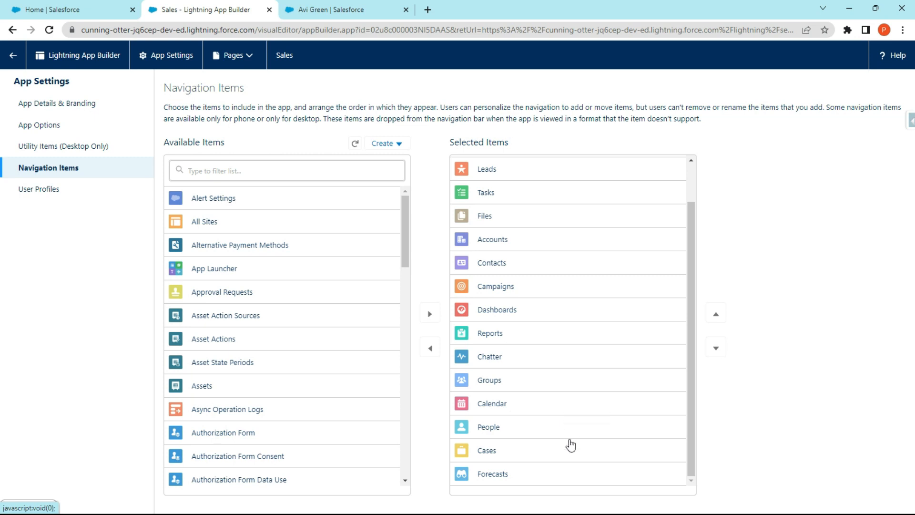
Remove People and Cases from the Sales app's selected navigation items
{"action": "left_click", "coordinate": [555, 428]}
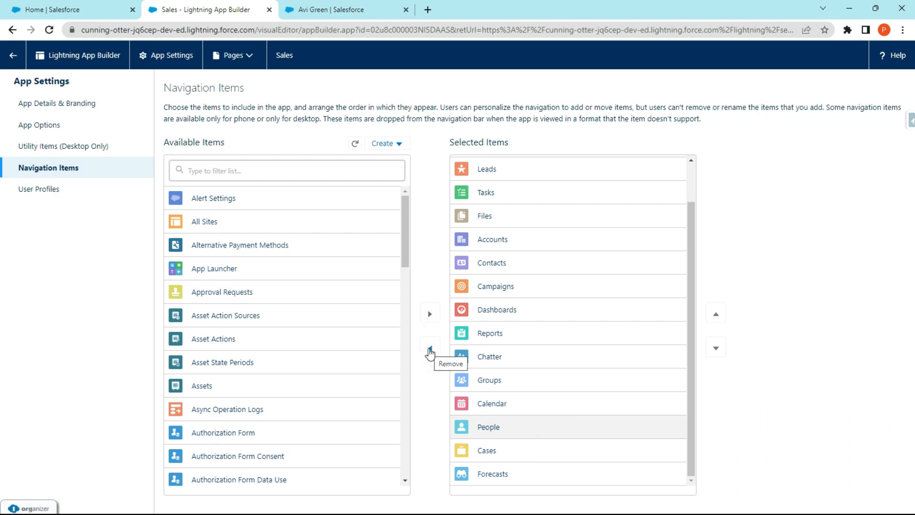
{"action": "left_click", "coordinate": [430, 353]}
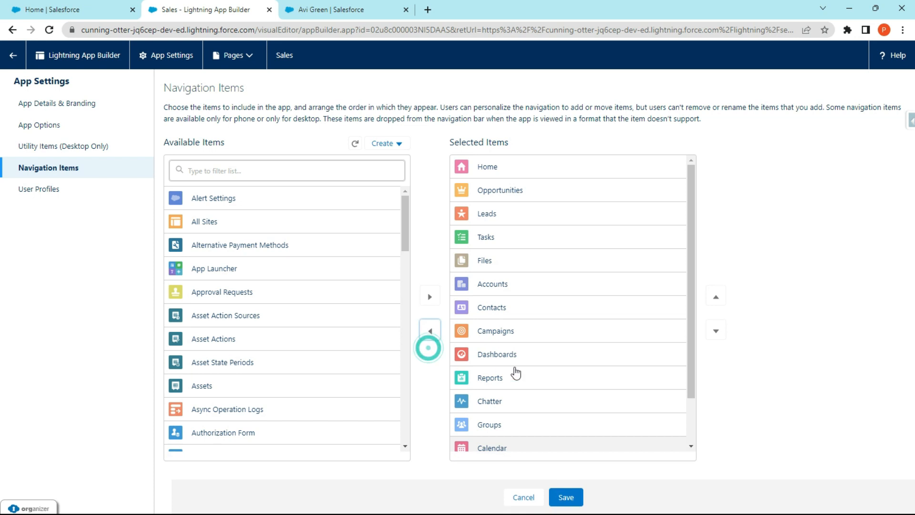
{"action": "scroll", "coordinate": [510, 372], "scroll_direction": "down", "scroll_amount": 3}
{"action": "scroll", "coordinate": [529, 286], "scroll_direction": "up", "scroll_amount": 2}
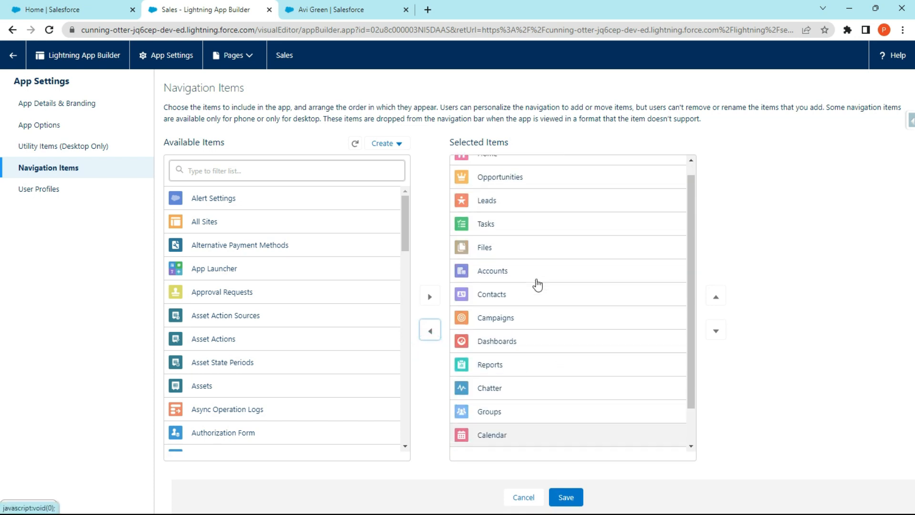
{"action": "scroll", "coordinate": [543, 305], "scroll_direction": "down", "scroll_amount": 2}
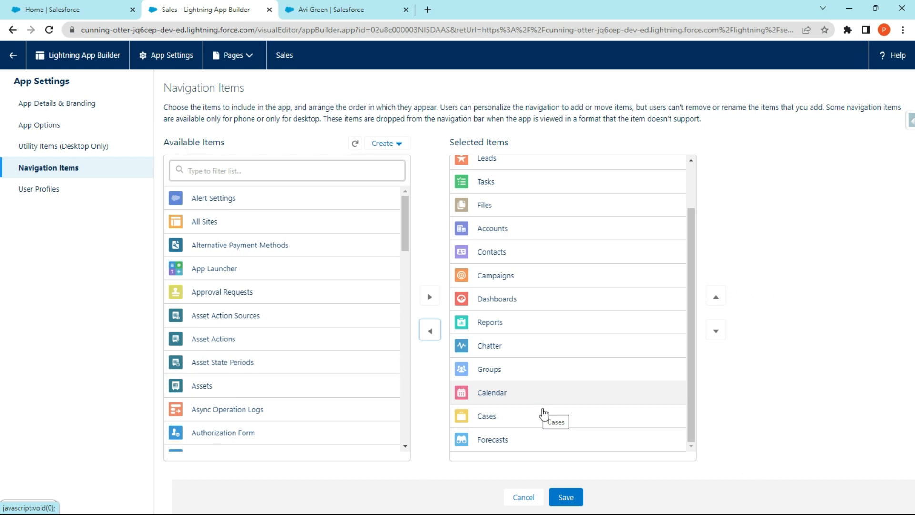
{"action": "left_click", "coordinate": [570, 418]}
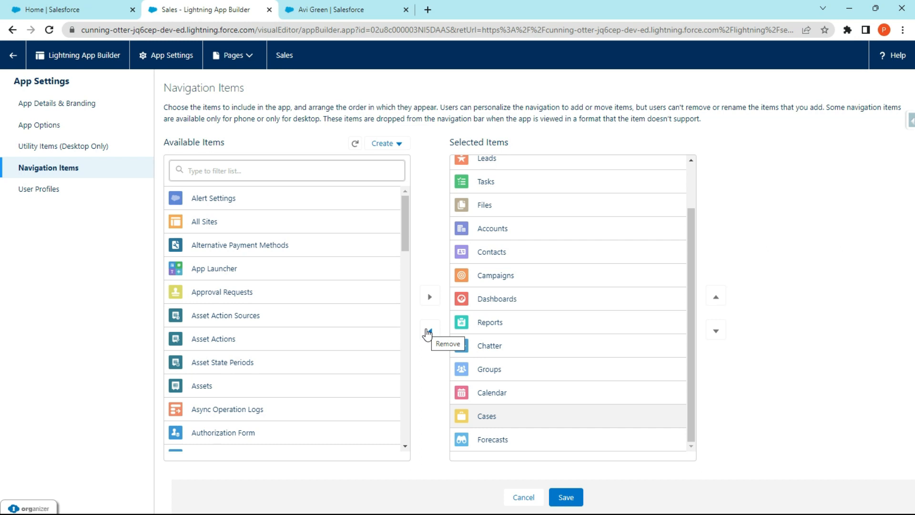
{"action": "left_click", "coordinate": [428, 334]}
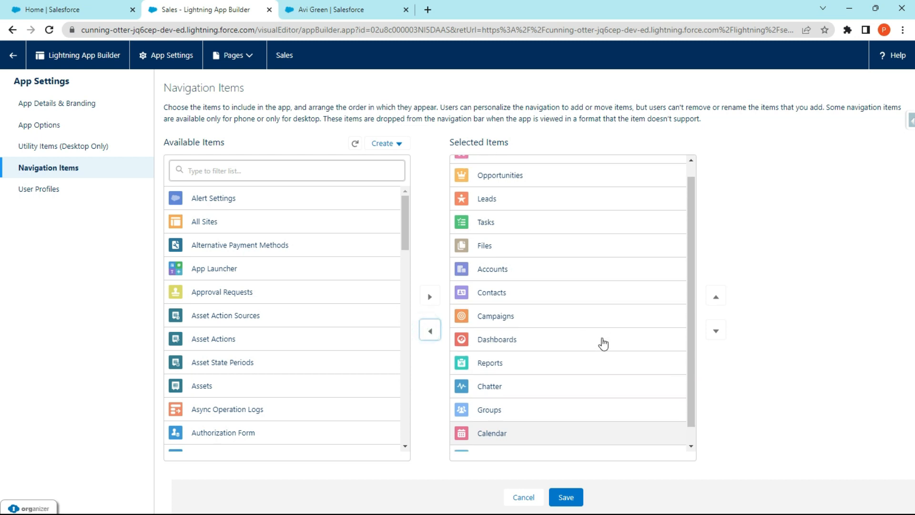
{"action": "scroll", "coordinate": [552, 433], "scroll_direction": "up", "scroll_amount": 1}
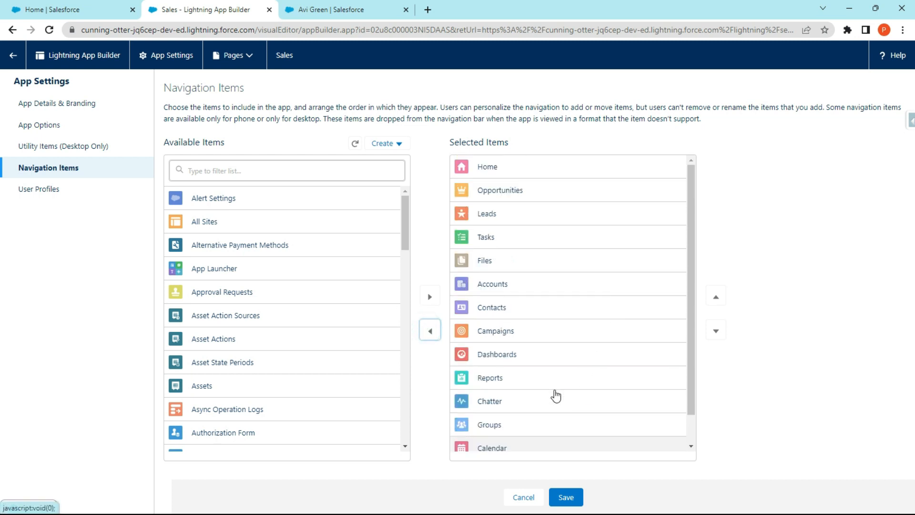
Select Reports among the selected navigation items and Assets among the available ones
{"action": "left_click", "coordinate": [501, 379]}
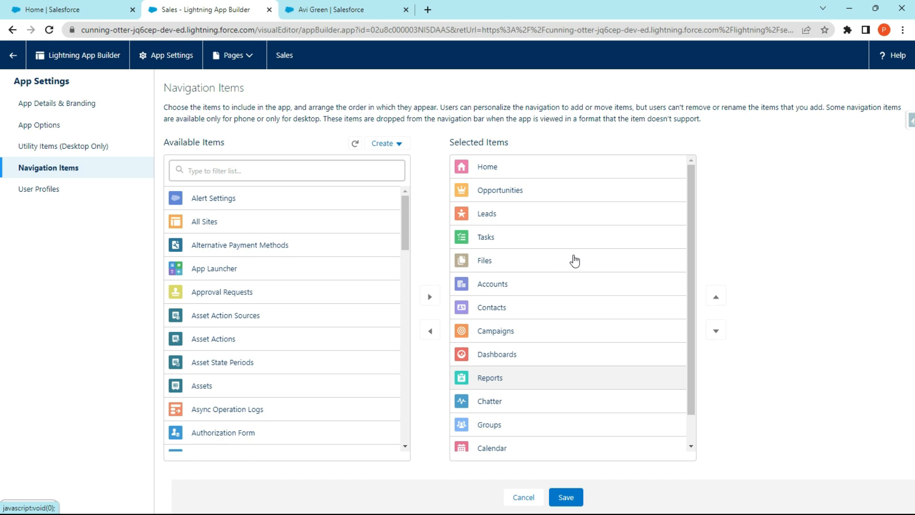
{"action": "scroll", "coordinate": [563, 315], "scroll_direction": "down", "scroll_amount": 1}
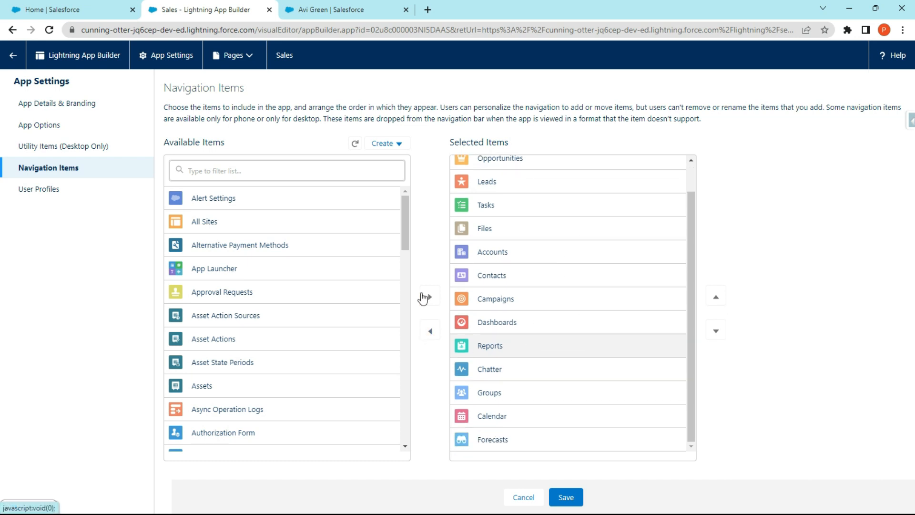
{"action": "scroll", "coordinate": [296, 317], "scroll_direction": "down", "scroll_amount": 3}
{"action": "left_click", "coordinate": [262, 276]}
{"action": "scroll", "coordinate": [261, 285], "scroll_direction": "down", "scroll_amount": 4}
{"action": "scroll", "coordinate": [234, 287], "scroll_direction": "up", "scroll_amount": 4}
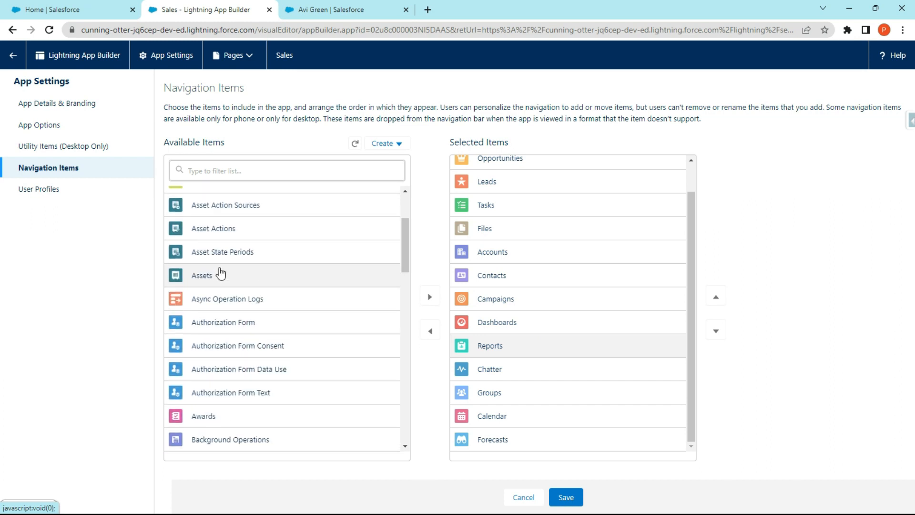
{"action": "scroll", "coordinate": [219, 271], "scroll_direction": "up", "scroll_amount": 3}
Add Contracts and Email Templates to the selection in the list of available navigation items
{"action": "scroll", "coordinate": [286, 267], "scroll_direction": "down", "scroll_amount": 6}
{"action": "scroll", "coordinate": [286, 267], "scroll_direction": "down", "scroll_amount": 10}
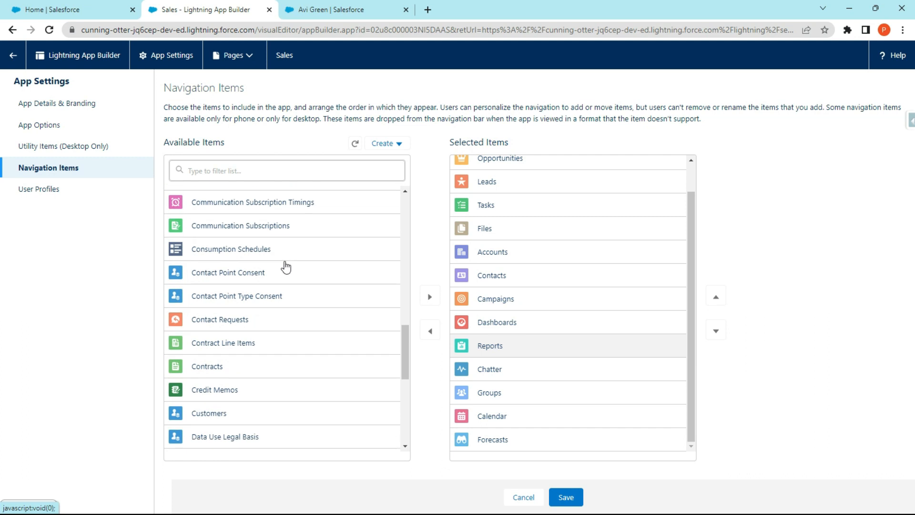
{"action": "scroll", "coordinate": [285, 264], "scroll_direction": "up", "scroll_amount": 3}
{"action": "left_click", "coordinate": [235, 309]}
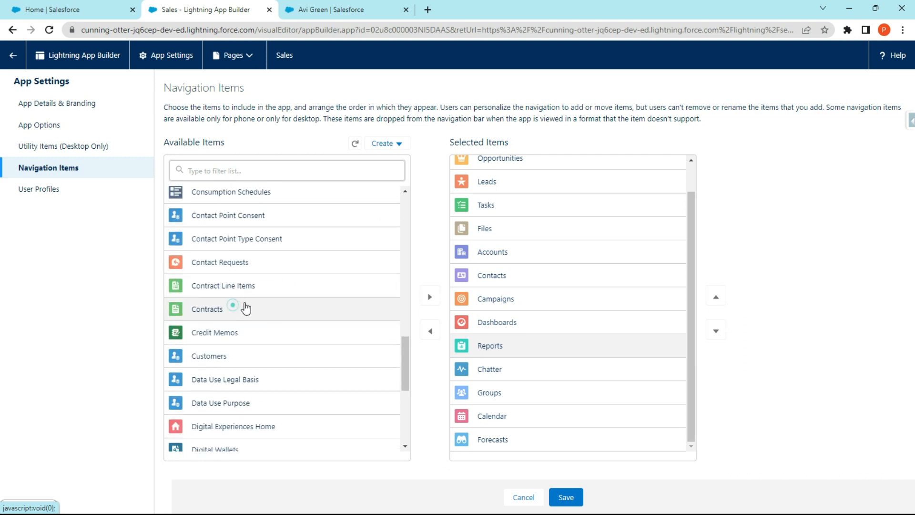
{"action": "scroll", "coordinate": [279, 319], "scroll_direction": "down", "scroll_amount": 3}
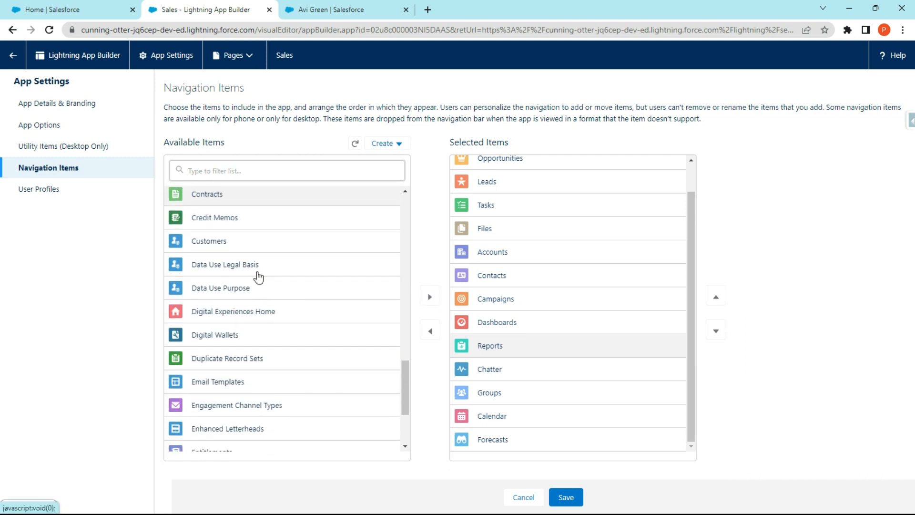
{"action": "scroll", "coordinate": [255, 276], "scroll_direction": "down", "scroll_amount": 5}
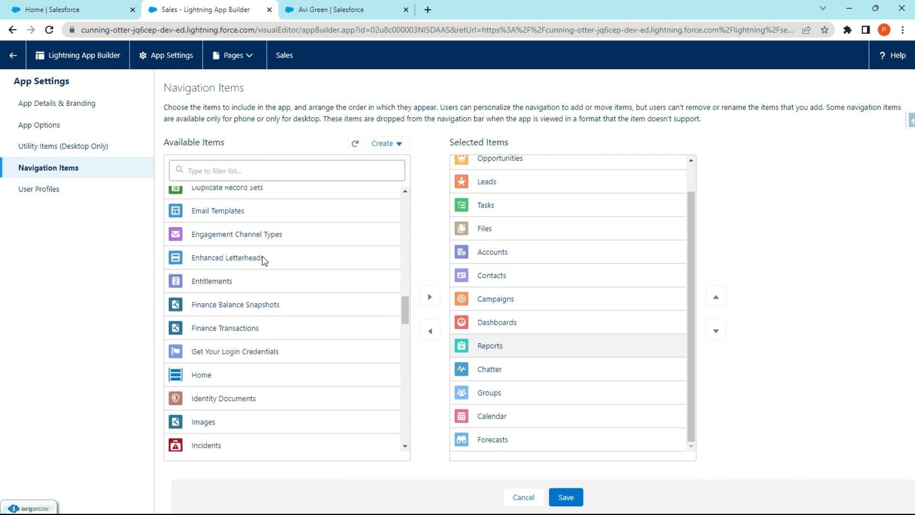
{"action": "left_click", "coordinate": [228, 210]}
{"action": "scroll", "coordinate": [247, 227], "scroll_direction": "up", "scroll_amount": 5}
{"action": "scroll", "coordinate": [234, 248], "scroll_direction": "up", "scroll_amount": 1}
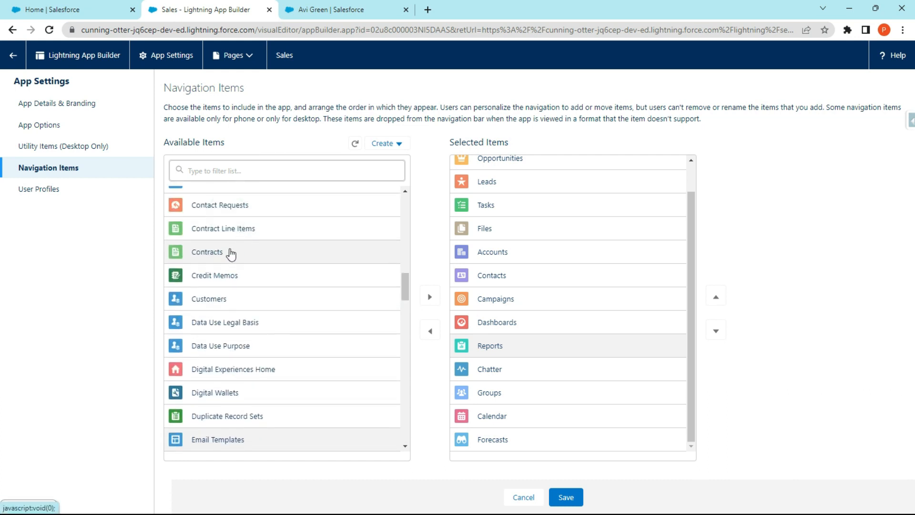
Look through the remaining available navigation items for further ones to include in the Sales app
{"action": "scroll", "coordinate": [211, 253], "scroll_direction": "down", "scroll_amount": 1}
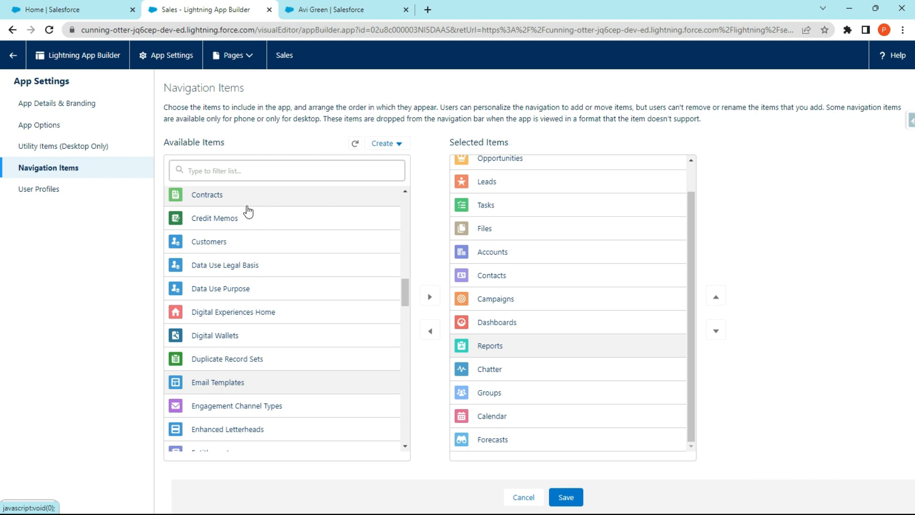
{"action": "scroll", "coordinate": [250, 349], "scroll_direction": "down", "scroll_amount": 4}
{"action": "scroll", "coordinate": [247, 325], "scroll_direction": "down", "scroll_amount": 3}
{"action": "scroll", "coordinate": [248, 282], "scroll_direction": "down", "scroll_amount": 3}
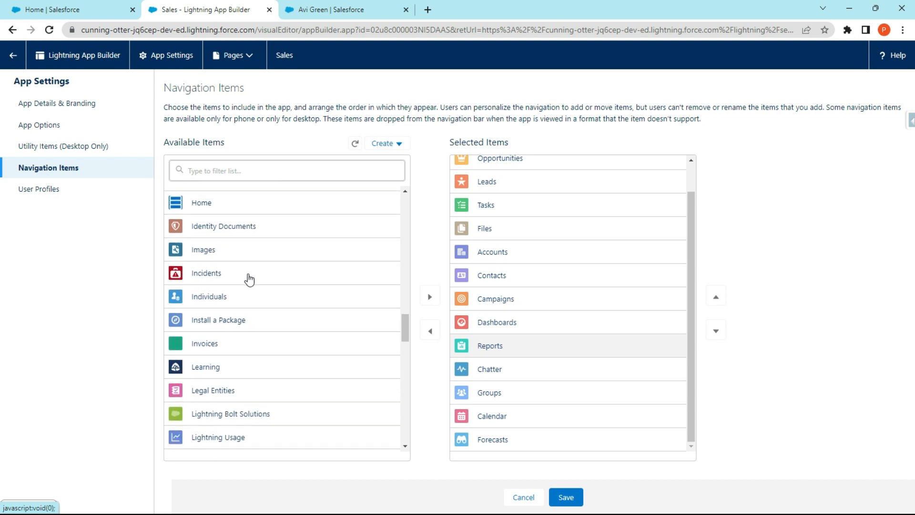
{"action": "scroll", "coordinate": [253, 308], "scroll_direction": "down", "scroll_amount": 1}
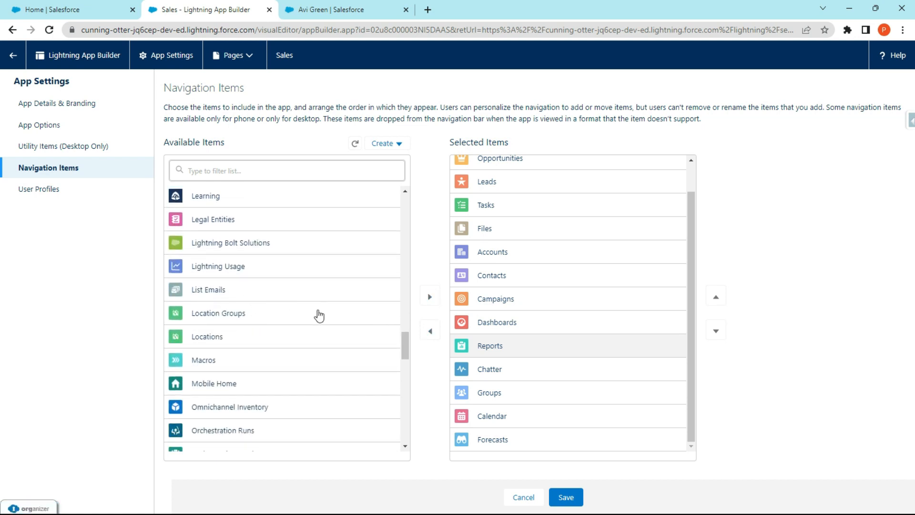
{"action": "scroll", "coordinate": [321, 311], "scroll_direction": "down", "scroll_amount": 3}
{"action": "scroll", "coordinate": [308, 310], "scroll_direction": "down", "scroll_amount": 1}
{"action": "scroll", "coordinate": [312, 313], "scroll_direction": "down", "scroll_amount": 8}
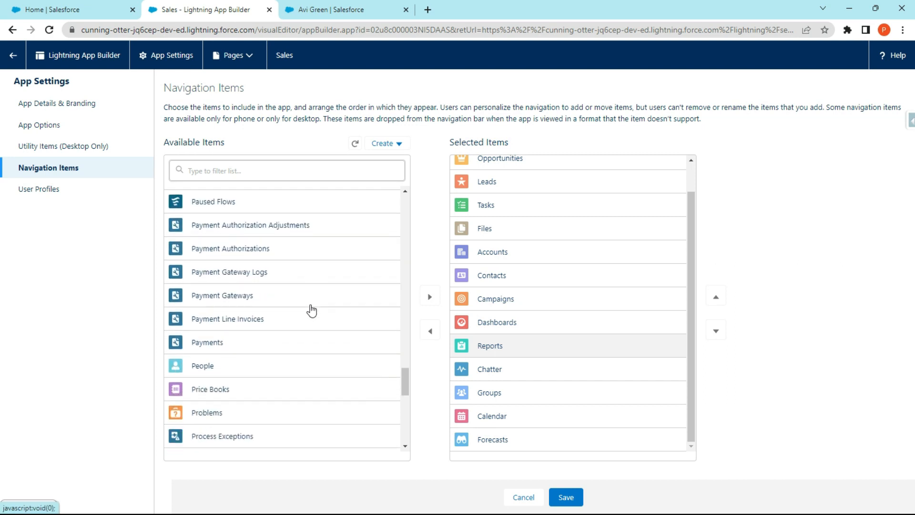
{"action": "scroll", "coordinate": [312, 312], "scroll_direction": "up", "scroll_amount": 2}
{"action": "scroll", "coordinate": [328, 313], "scroll_direction": "up", "scroll_amount": 1}
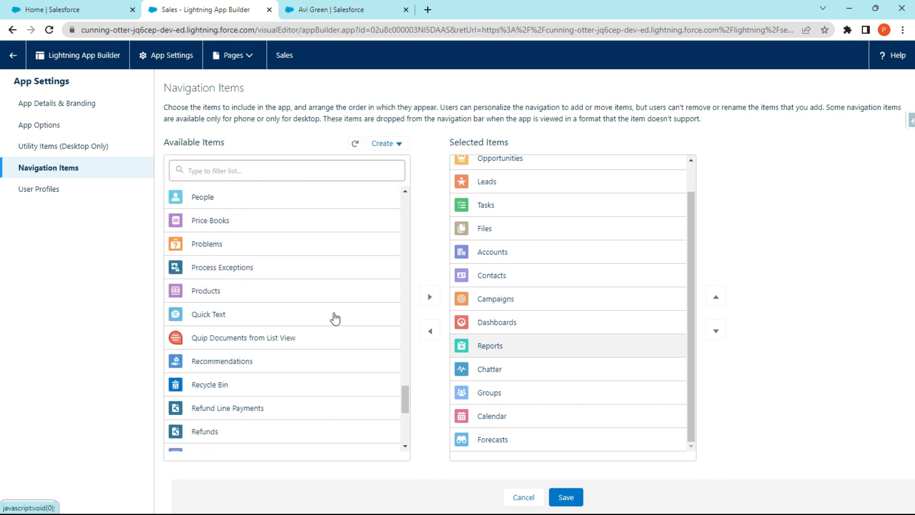
Add the chosen Contracts and Email Templates to the Sales app's selected navigation items and save
{"action": "left_click", "coordinate": [430, 296]}
{"action": "scroll", "coordinate": [500, 412], "scroll_direction": "down", "scroll_amount": 2}
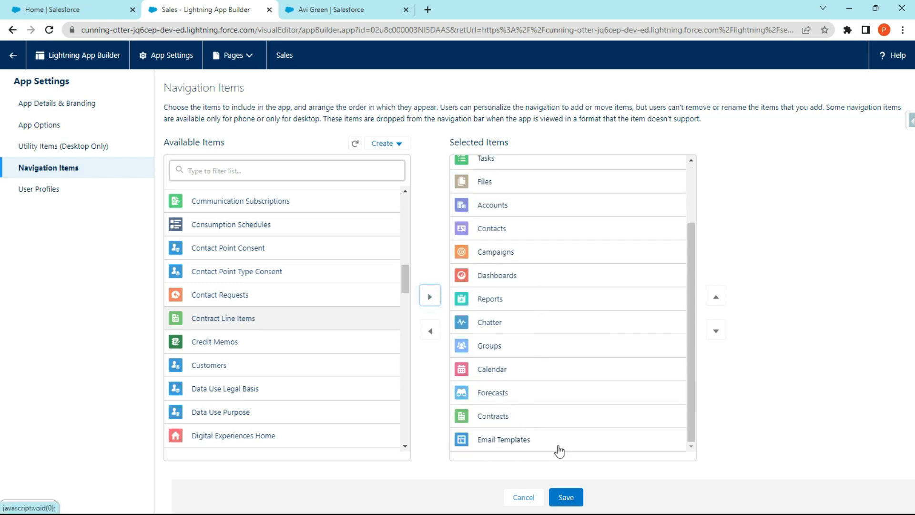
{"action": "left_click", "coordinate": [566, 498]}
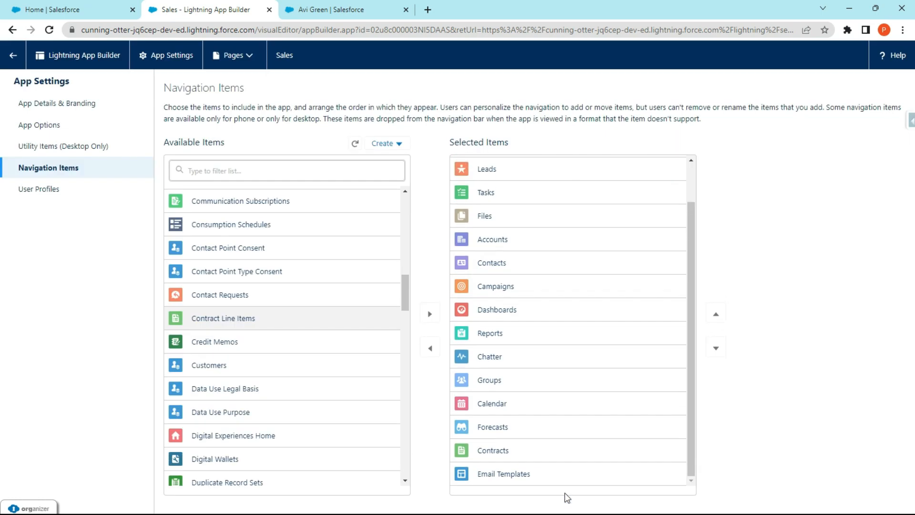
Remove Files and Leads from the Sales app's selected navigation items
{"action": "scroll", "coordinate": [578, 419], "scroll_direction": "up", "scroll_amount": 1}
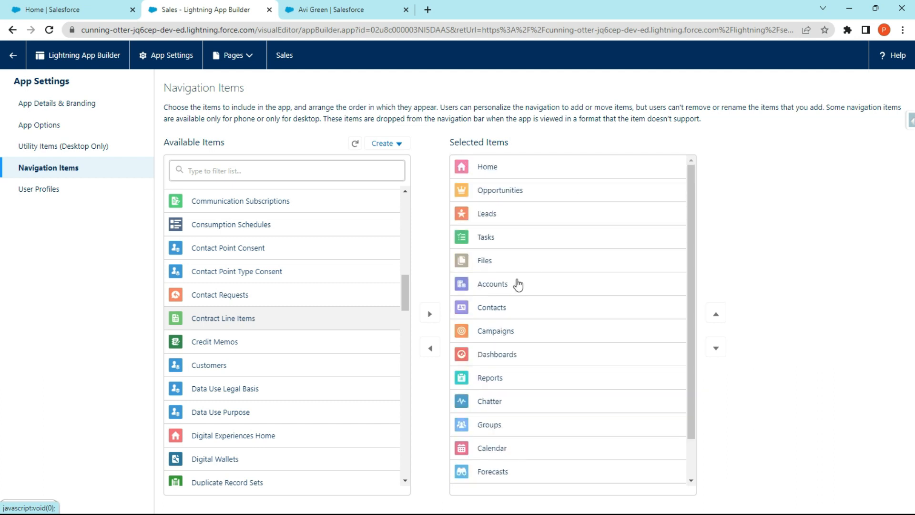
{"action": "left_click", "coordinate": [505, 259]}
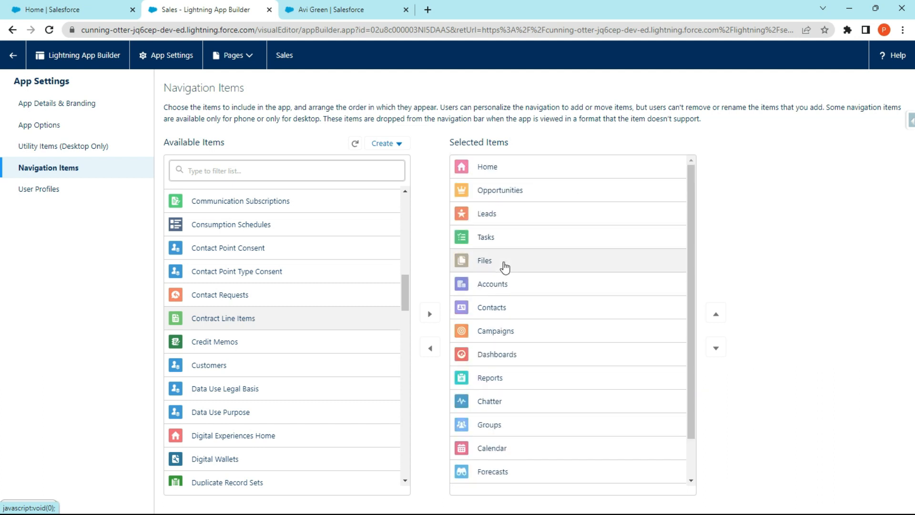
{"action": "left_click", "coordinate": [430, 348]}
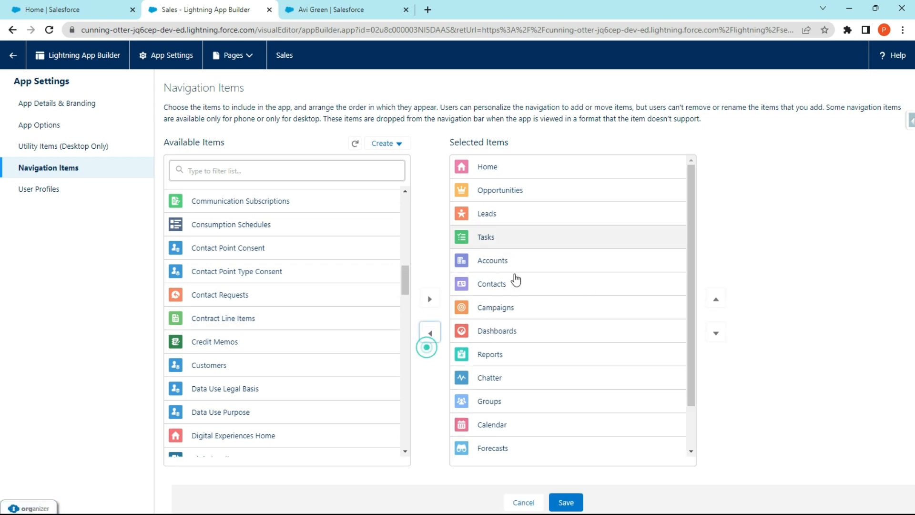
{"action": "left_click", "coordinate": [504, 218]}
{"action": "left_click", "coordinate": [430, 330]}
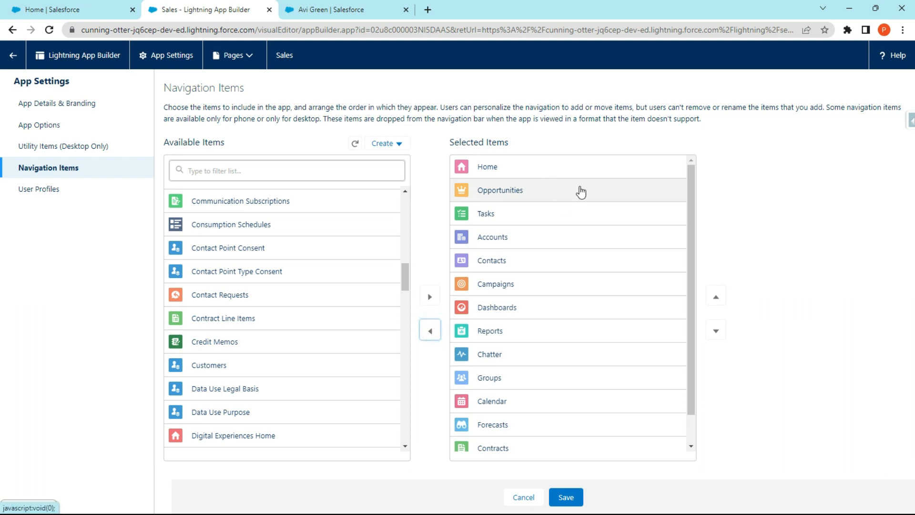
Cancel leaving the page with unsaved changes and save the Sales app's navigation items
{"action": "scroll", "coordinate": [275, 286], "scroll_direction": "down", "scroll_amount": 10}
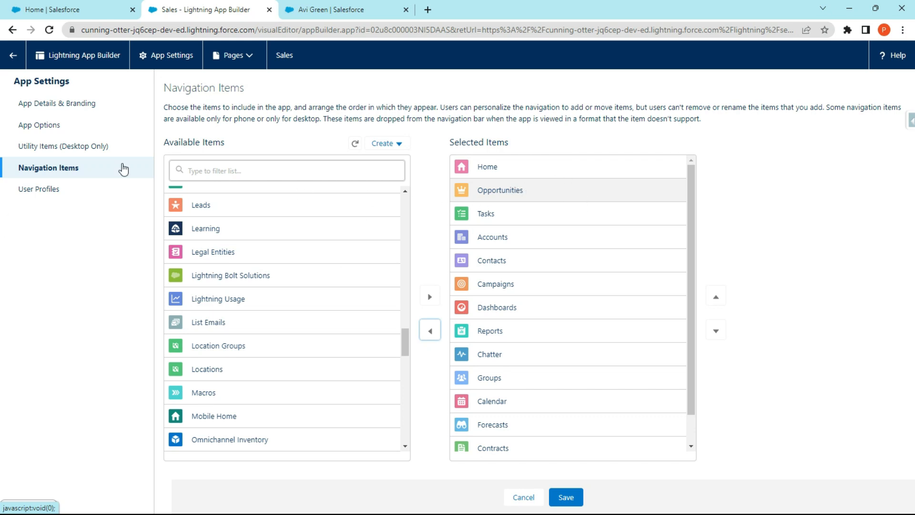
{"action": "left_click", "coordinate": [44, 190]}
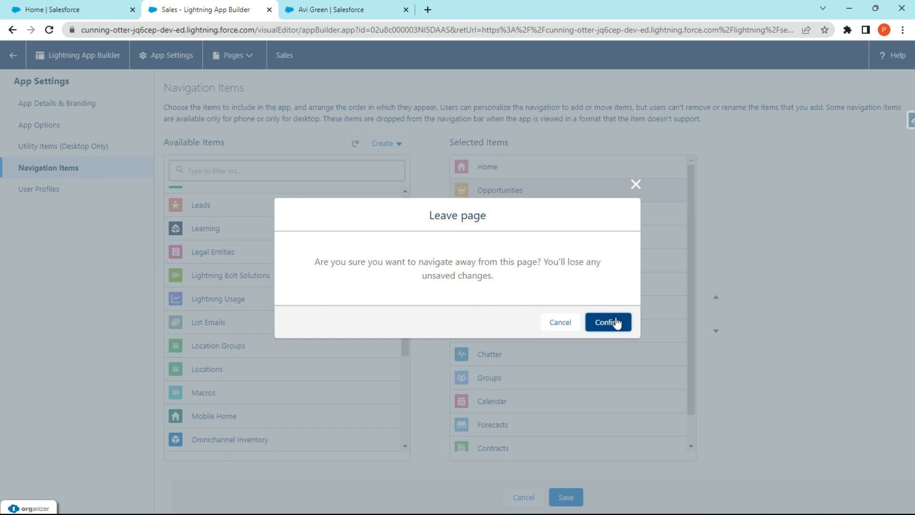
{"action": "left_click", "coordinate": [558, 324]}
{"action": "left_click", "coordinate": [568, 496]}
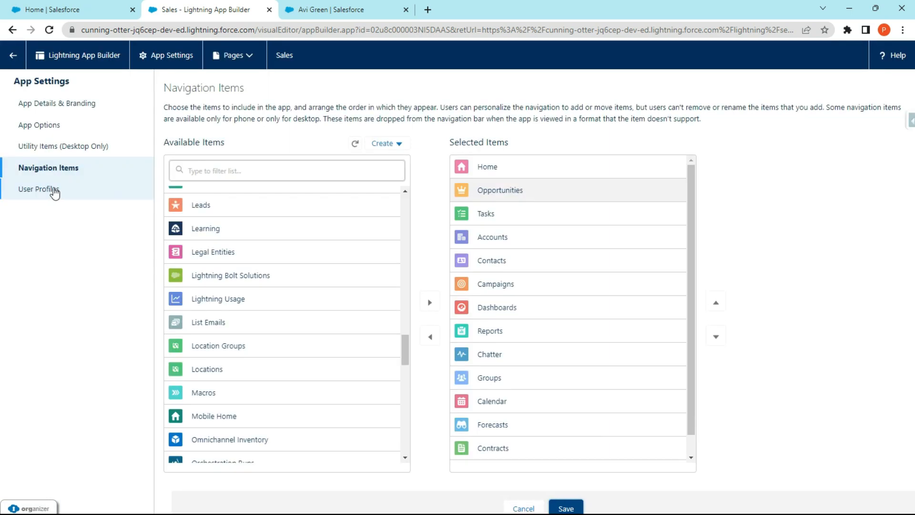
Open the Sales app's user profiles and review the selected and available ones, highlighting Standard Platform User
{"action": "left_click", "coordinate": [50, 189]}
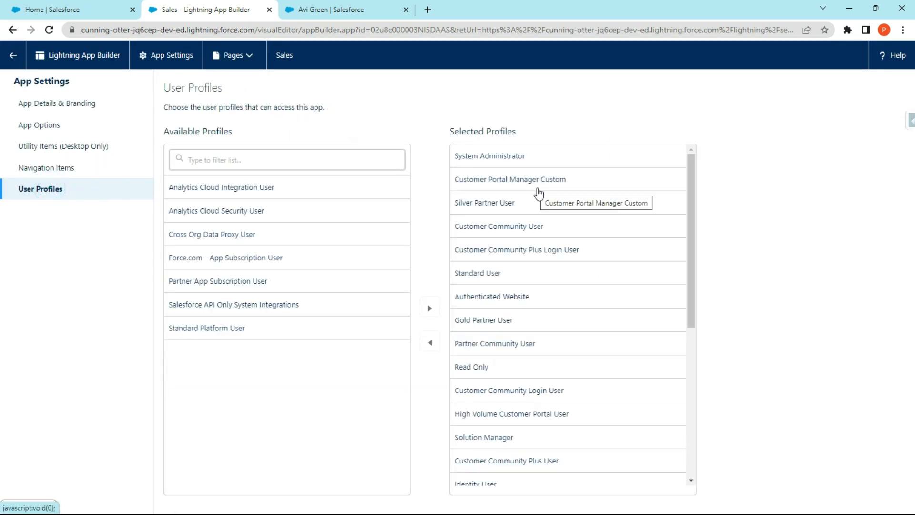
{"action": "scroll", "coordinate": [543, 200], "scroll_direction": "down", "scroll_amount": 6}
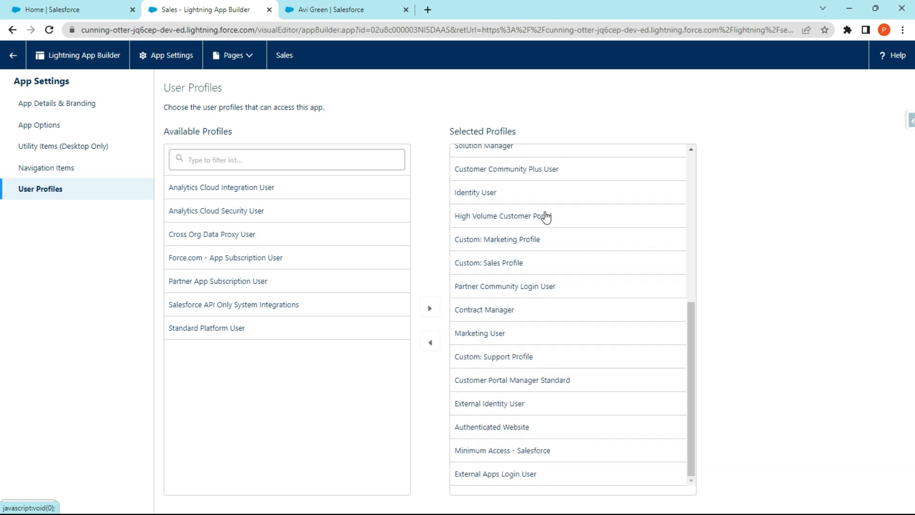
{"action": "scroll", "coordinate": [541, 229], "scroll_direction": "up", "scroll_amount": 6}
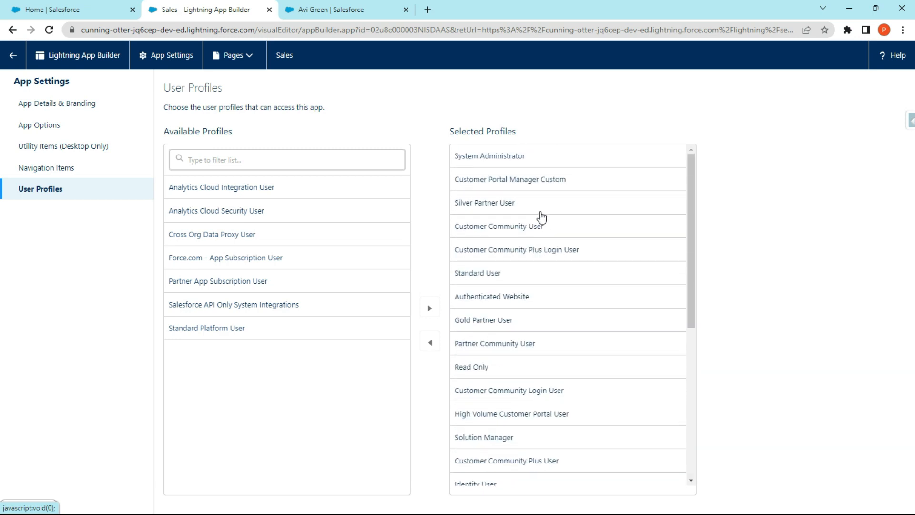
{"action": "scroll", "coordinate": [543, 178], "scroll_direction": "down", "scroll_amount": 6}
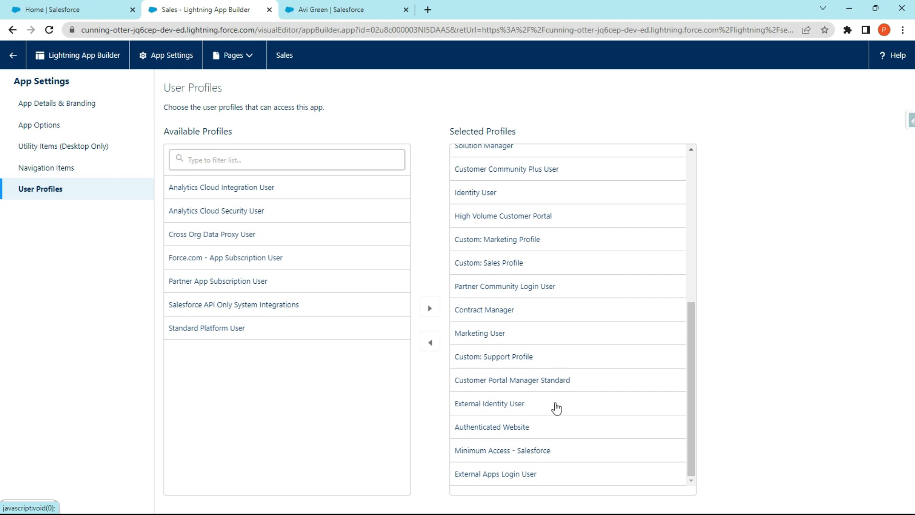
{"action": "scroll", "coordinate": [529, 395], "scroll_direction": "up", "scroll_amount": 6}
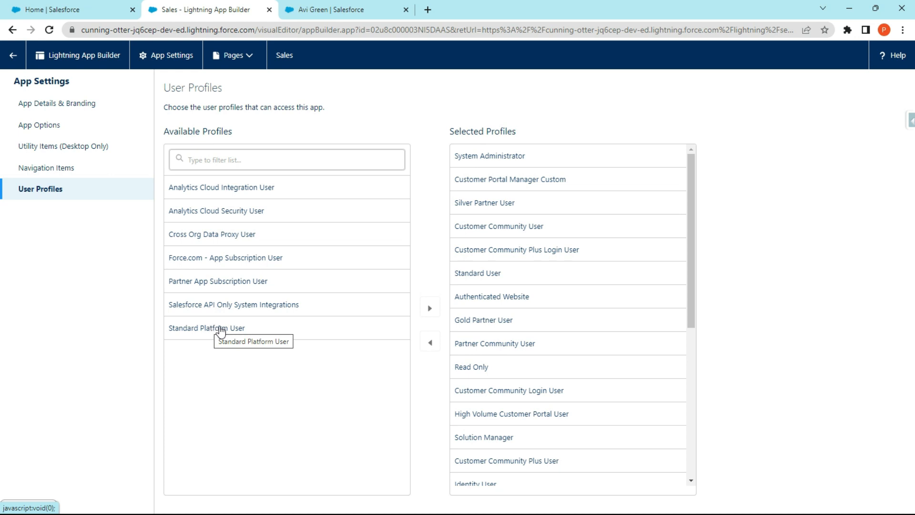
{"action": "left_click", "coordinate": [204, 328]}
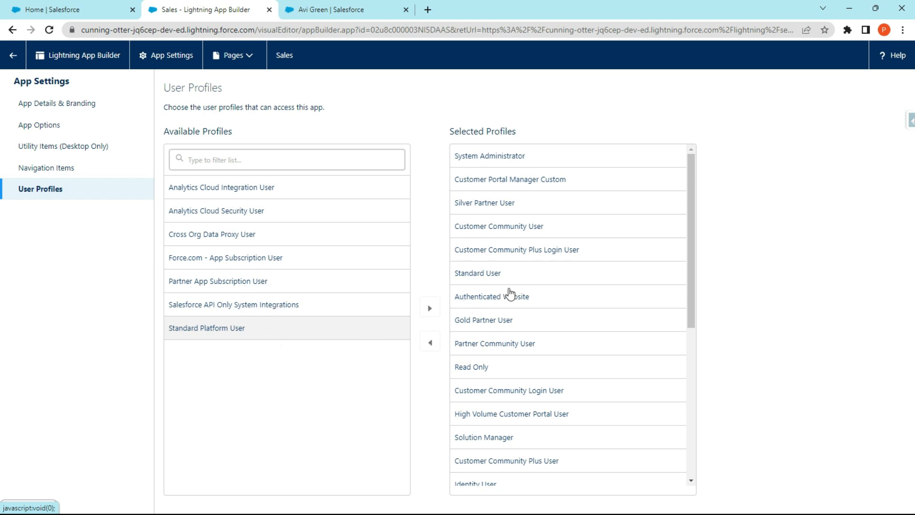
{"action": "scroll", "coordinate": [539, 289], "scroll_direction": "down", "scroll_amount": 6}
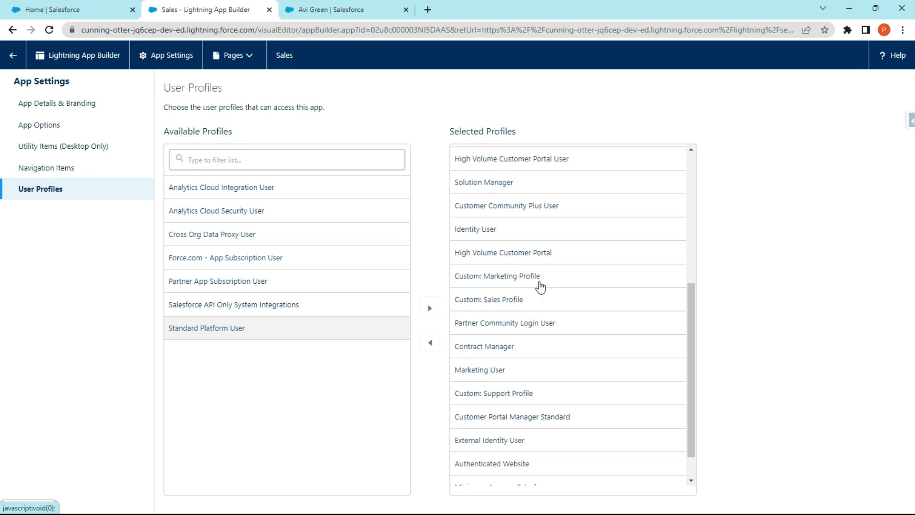
{"action": "scroll", "coordinate": [540, 286], "scroll_direction": "up", "scroll_amount": 8}
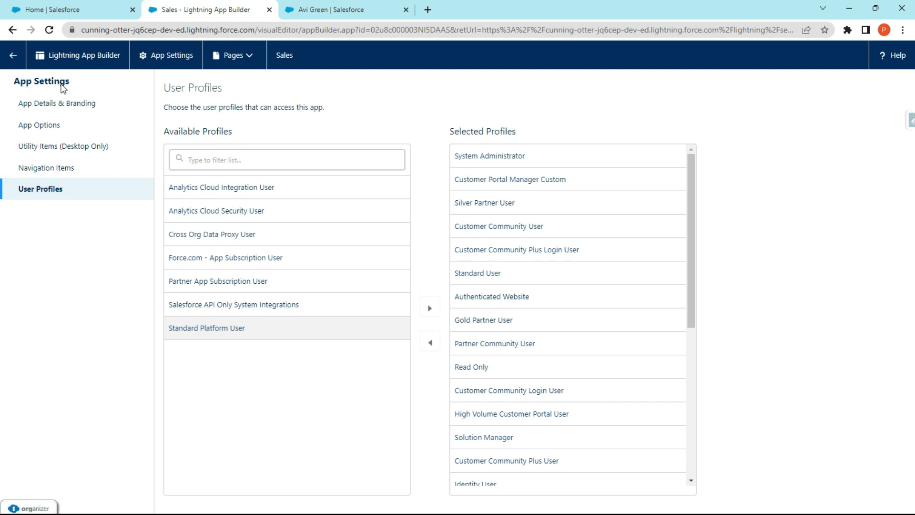
Leave the app builder, open the Sales app and check the additional items in its navigation bar
{"action": "left_click", "coordinate": [13, 59]}
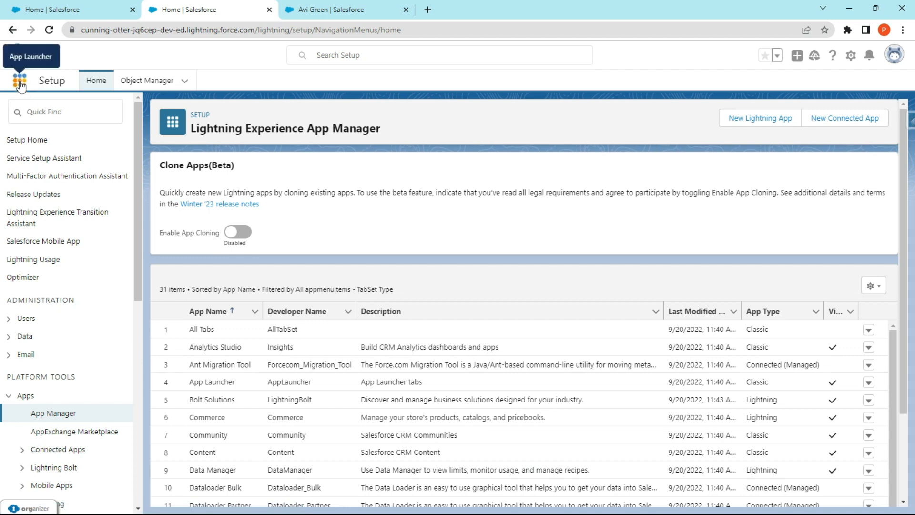
{"action": "left_click", "coordinate": [20, 81]}
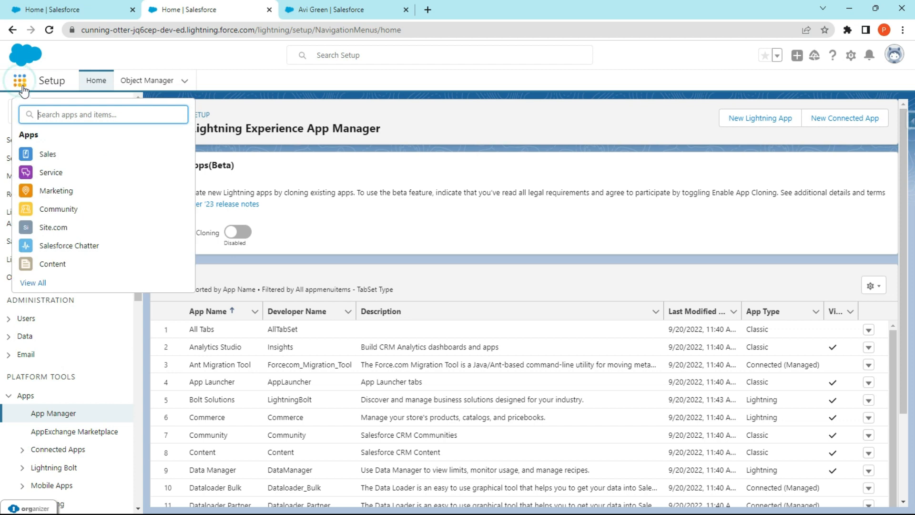
{"action": "left_click", "coordinate": [51, 155]}
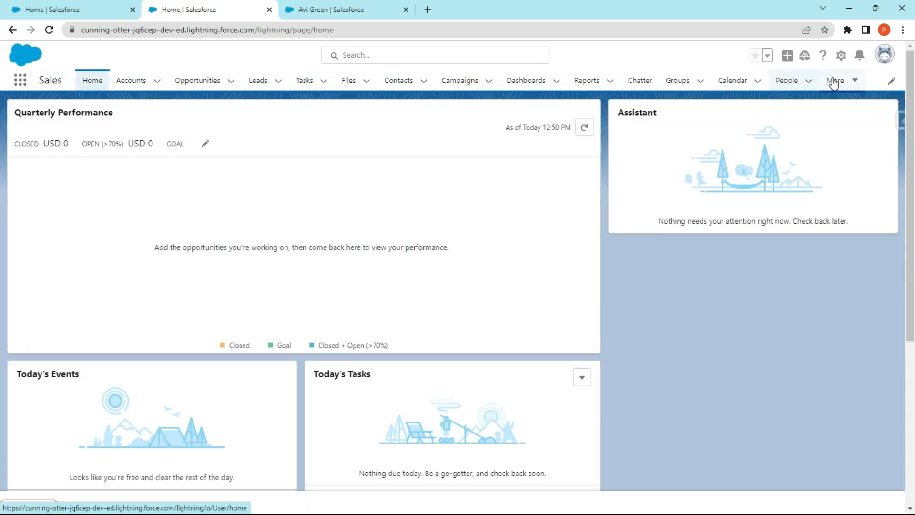
{"action": "left_click", "coordinate": [837, 80]}
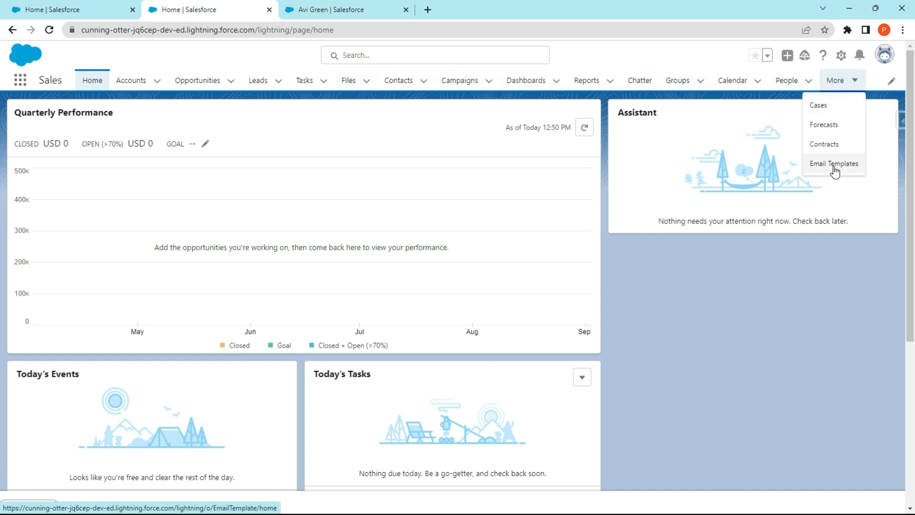
{"action": "left_click", "coordinate": [179, 51]}
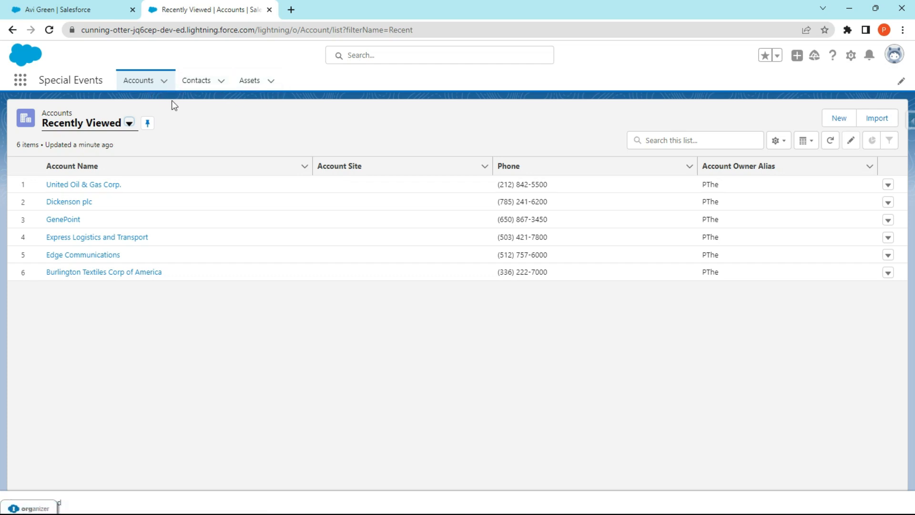
View the Contacts, Assets and Accounts lists in the Special Events app to examine its standard navigation
{"action": "left_click", "coordinate": [210, 80]}
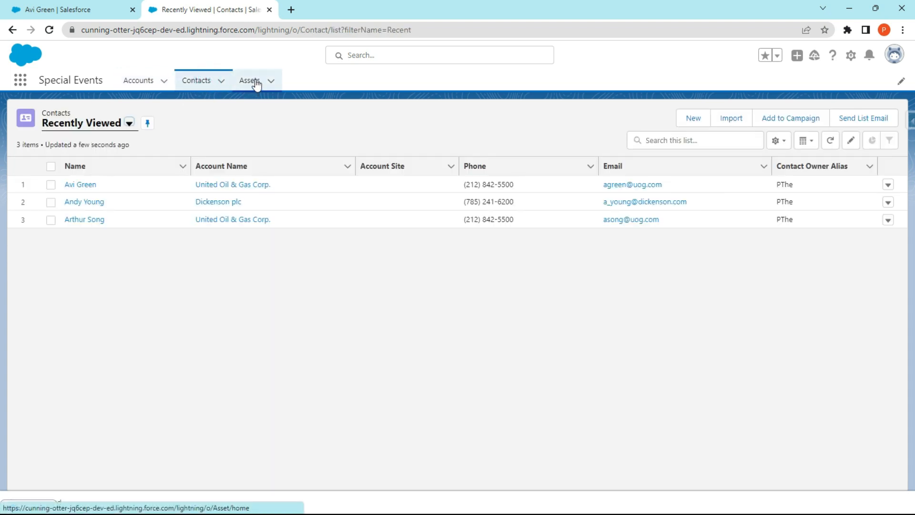
{"action": "left_click", "coordinate": [251, 83]}
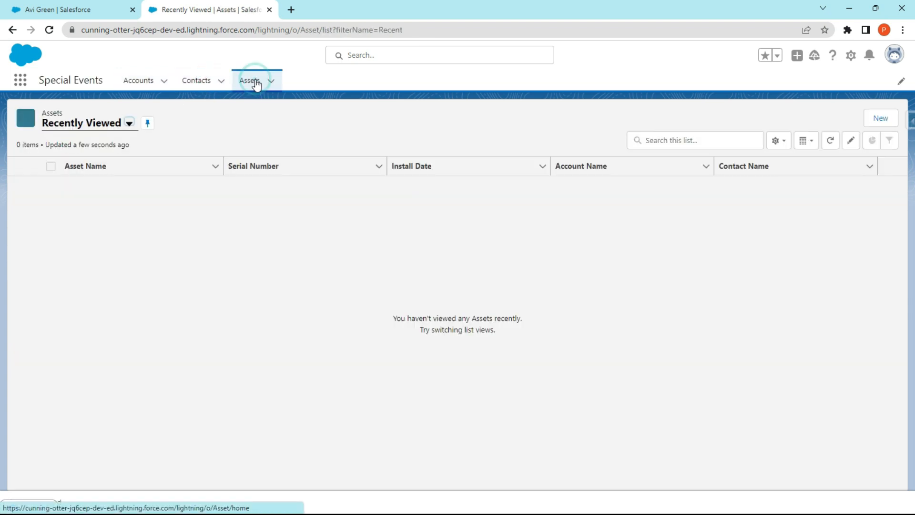
{"action": "left_click", "coordinate": [139, 86]}
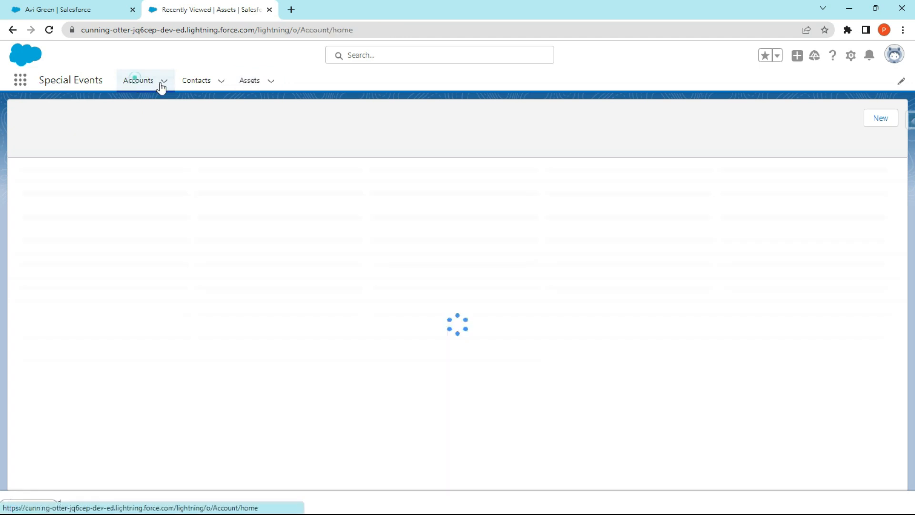
{"action": "left_click", "coordinate": [304, 79]}
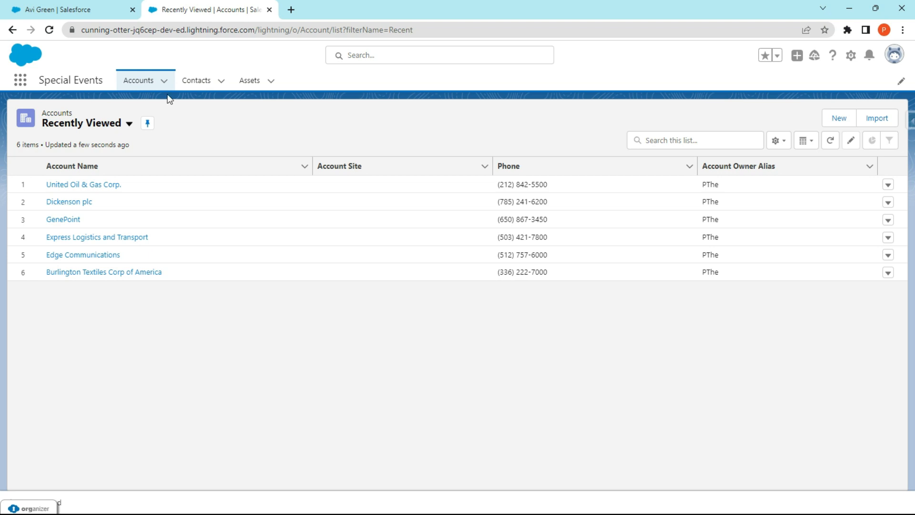
Compare the Special Events app with the Events console app and examine the console's list of navigation items
{"action": "left_click", "coordinate": [74, 7]}
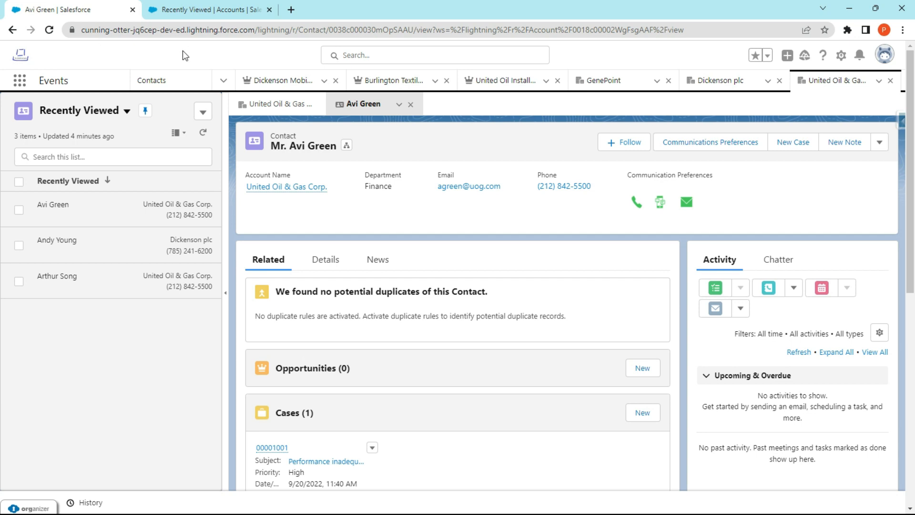
{"action": "left_click", "coordinate": [193, 13]}
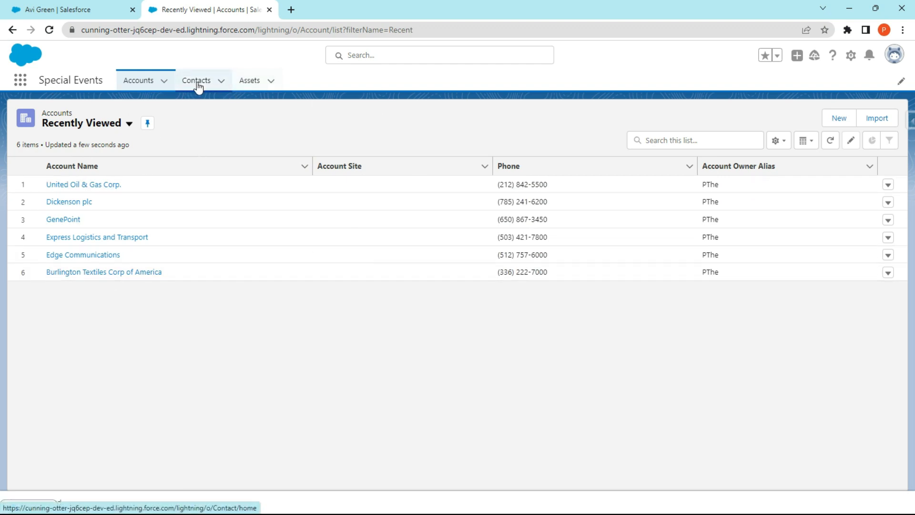
{"action": "left_click", "coordinate": [86, 11]}
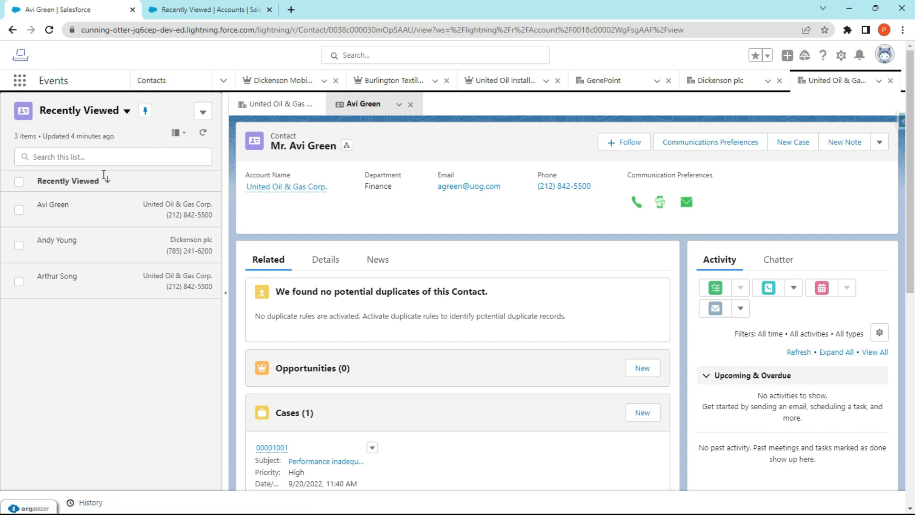
{"action": "left_click", "coordinate": [224, 80]}
{"action": "scroll", "coordinate": [180, 198], "scroll_direction": "down", "scroll_amount": 2}
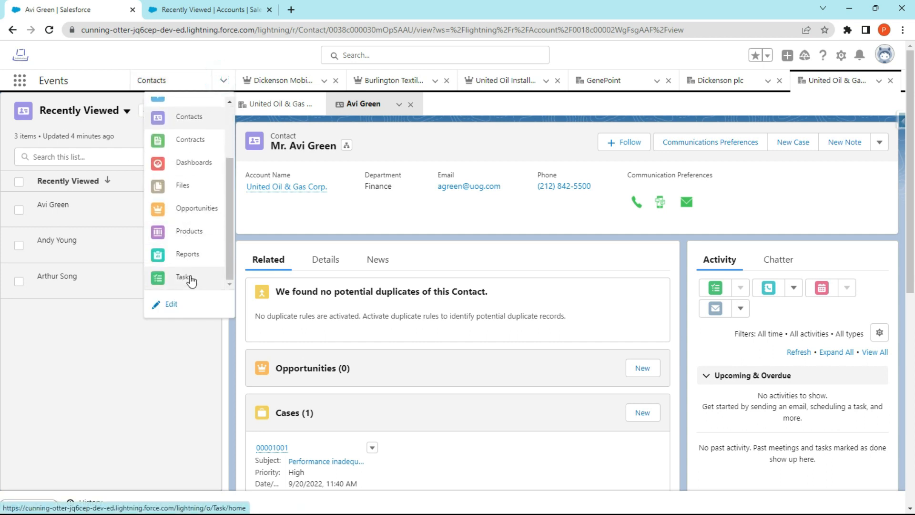
Show the console's All Accounts list in the sidebar and open the Edge Communications account
{"action": "scroll", "coordinate": [186, 276], "scroll_direction": "up", "scroll_amount": 2}
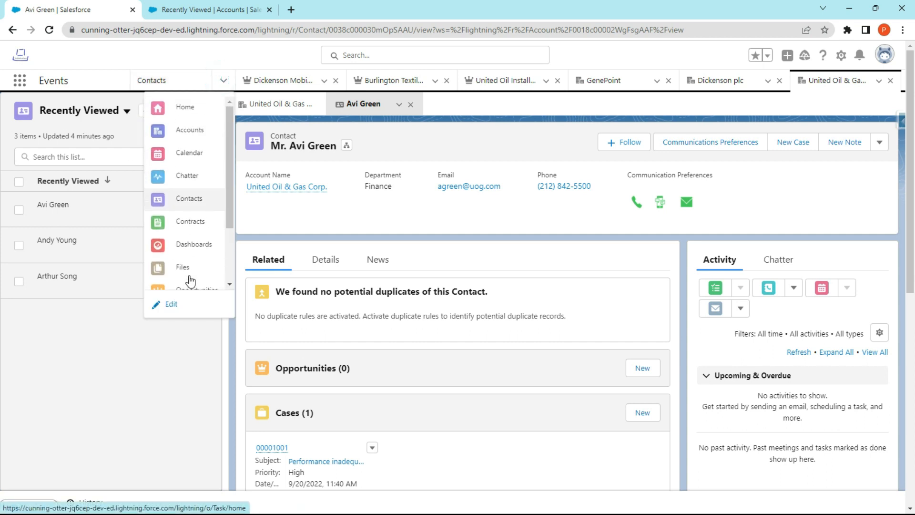
{"action": "left_click", "coordinate": [189, 134]}
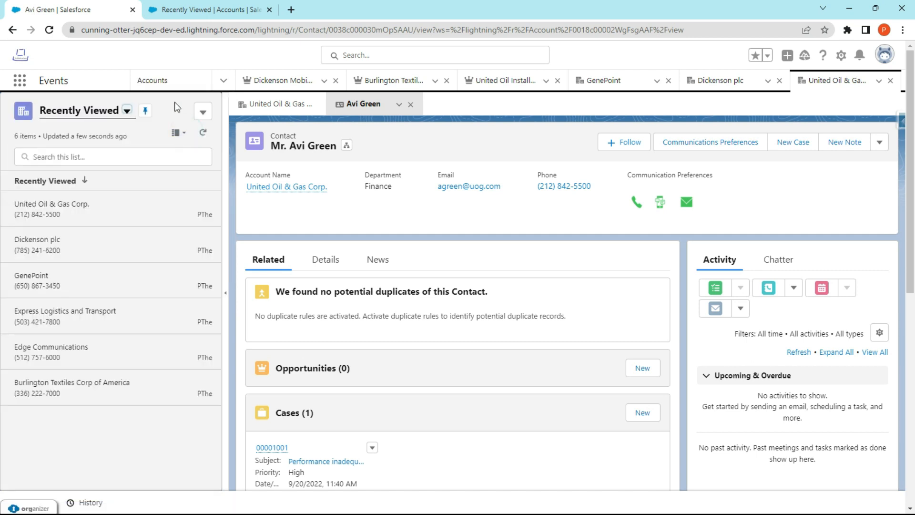
{"action": "left_click", "coordinate": [119, 115]}
{"action": "left_click", "coordinate": [102, 145]}
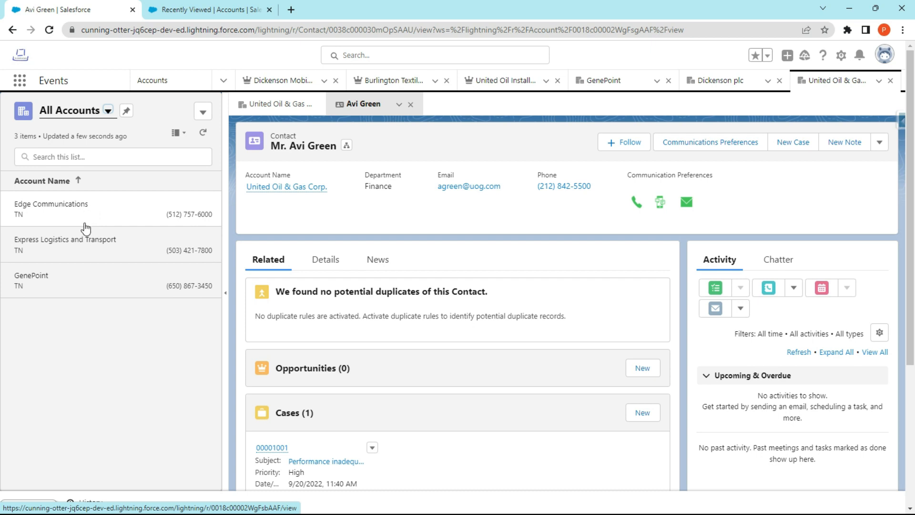
{"action": "left_click", "coordinate": [72, 210]}
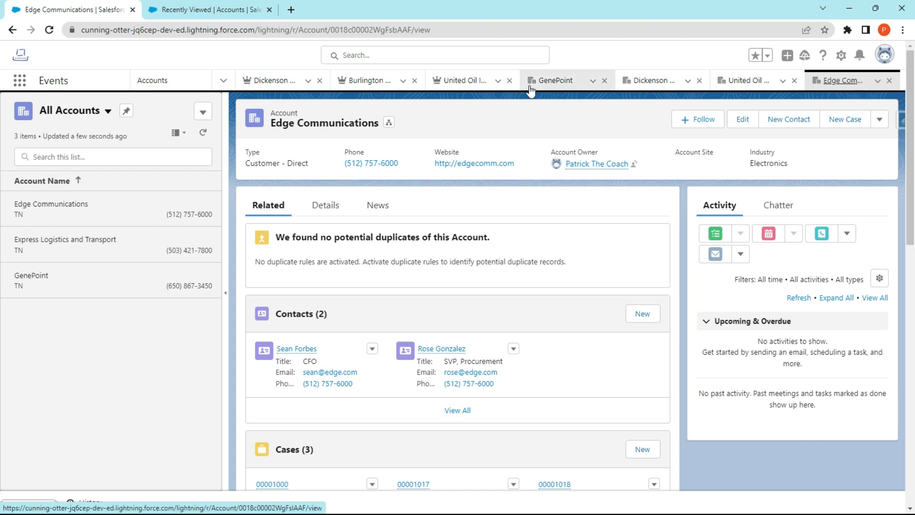
View the open Dickenson, Burlington and United Oil opportunities and the Dickenson plc account to examine the console's workspace tabs
{"action": "left_click", "coordinate": [285, 81]}
{"action": "left_click", "coordinate": [372, 80]}
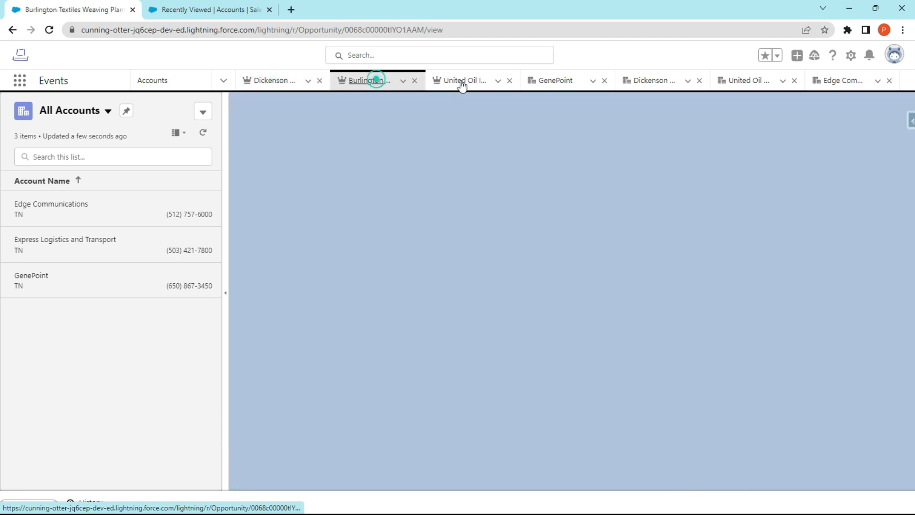
{"action": "left_click", "coordinate": [469, 78]}
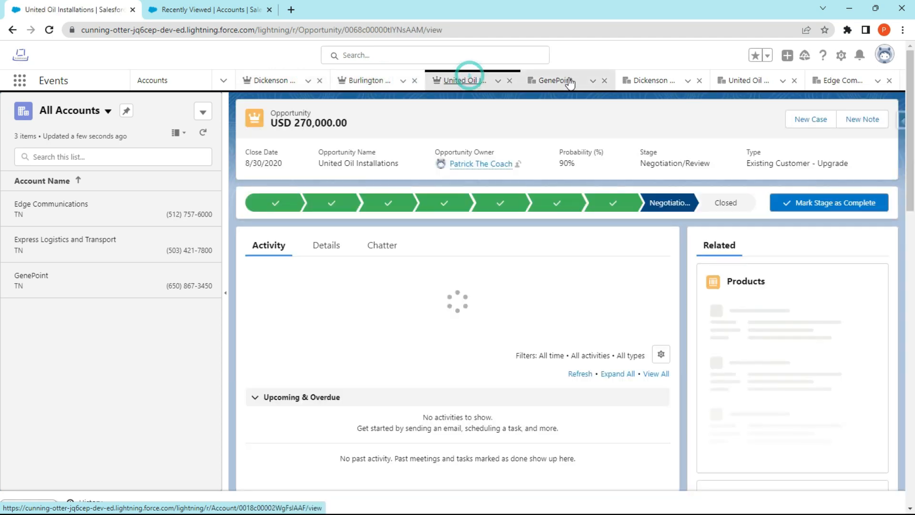
{"action": "left_click", "coordinate": [649, 81]}
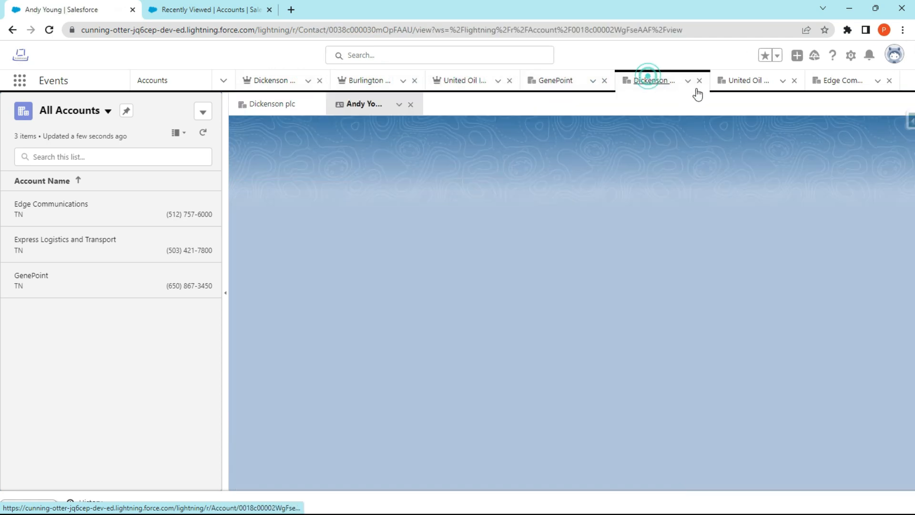
Compare the Dickenson plc account with its contact's subtab and review the account's related lists
{"action": "left_click", "coordinate": [274, 104]}
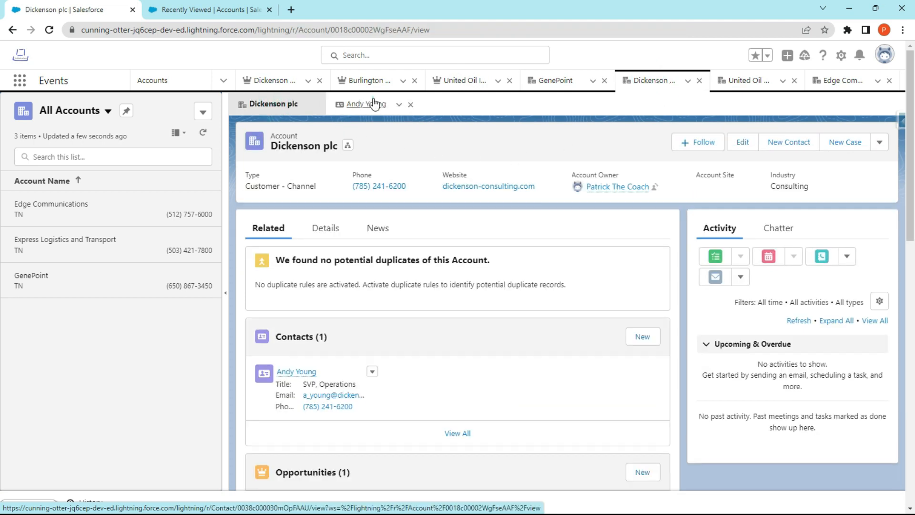
{"action": "left_click", "coordinate": [370, 101]}
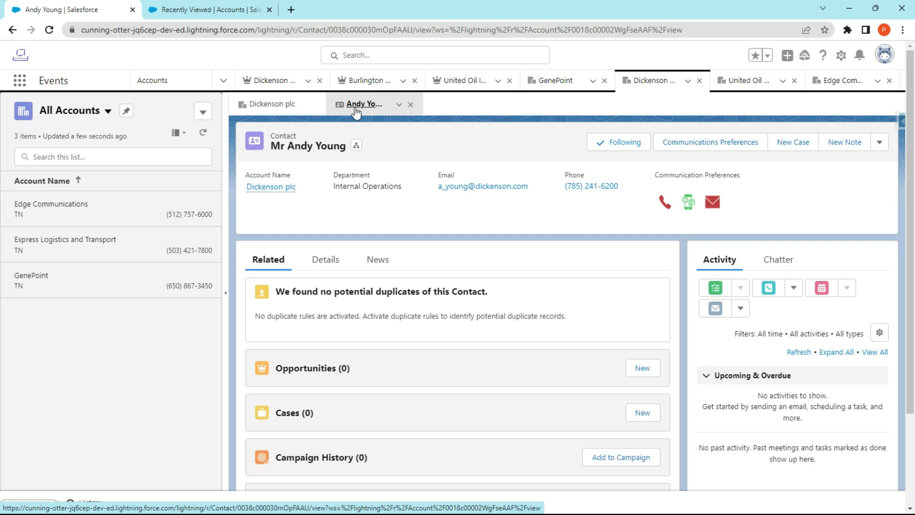
{"action": "left_click", "coordinate": [279, 103]}
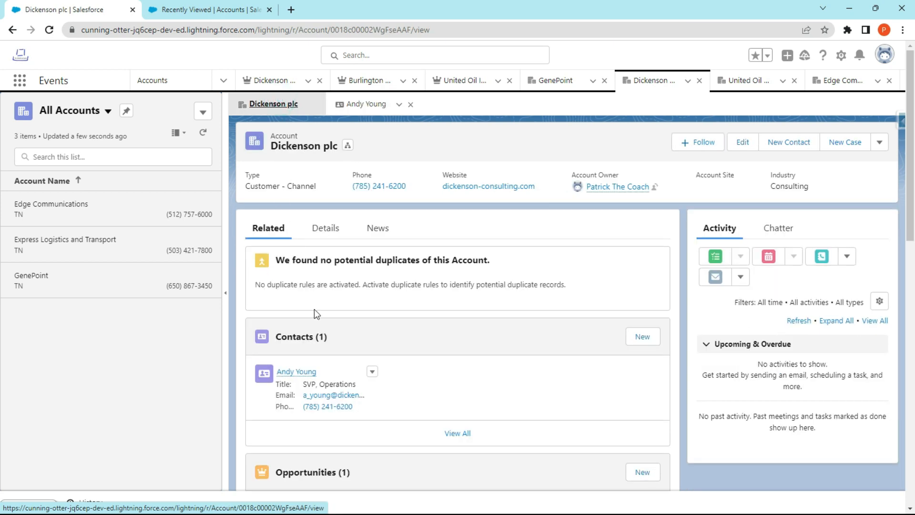
{"action": "scroll", "coordinate": [356, 343], "scroll_direction": "down", "scroll_amount": 3}
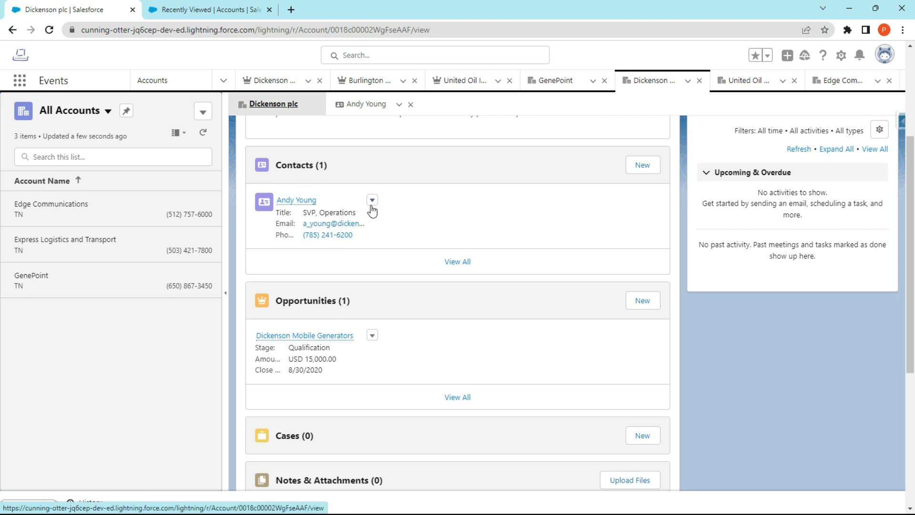
{"action": "scroll", "coordinate": [379, 315], "scroll_direction": "down", "scroll_amount": 2}
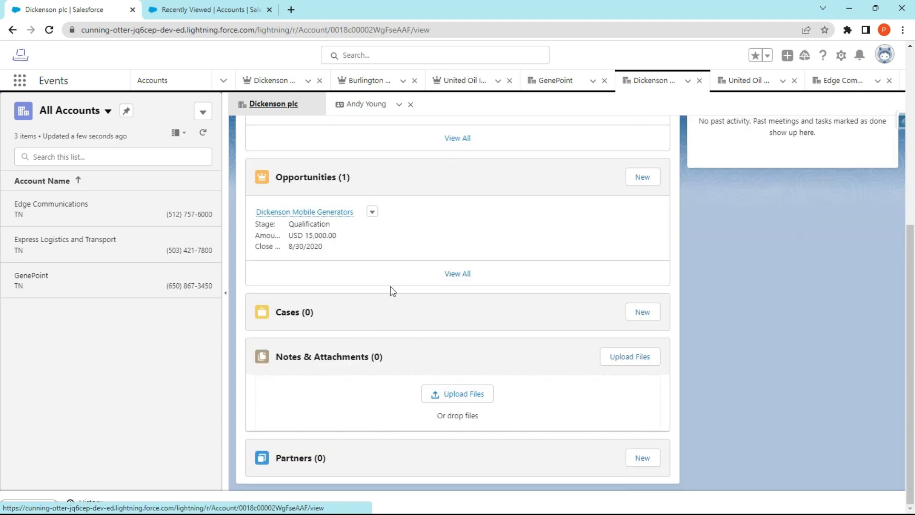
{"action": "scroll", "coordinate": [392, 291], "scroll_direction": "up", "scroll_amount": 5}
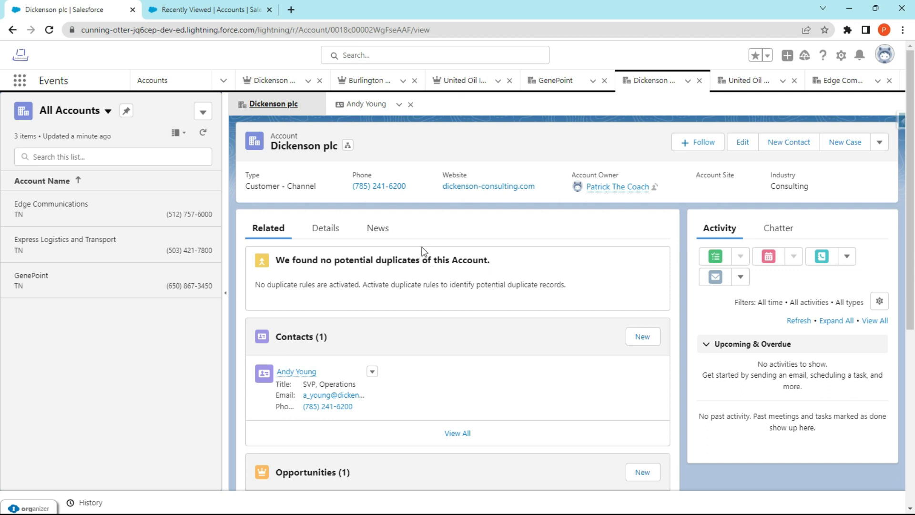
Open Setup, search for "app" and go to the App Manager
{"action": "left_click", "coordinate": [842, 60]}
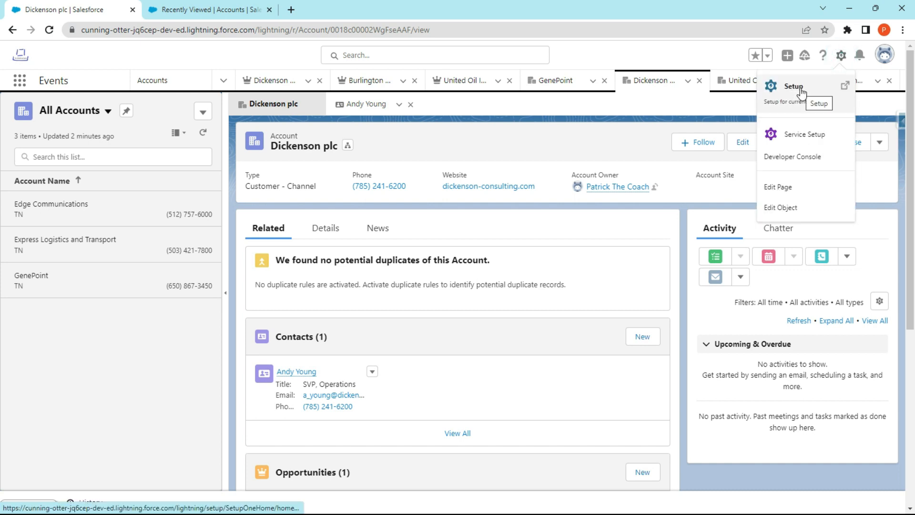
{"action": "left_click", "coordinate": [800, 89]}
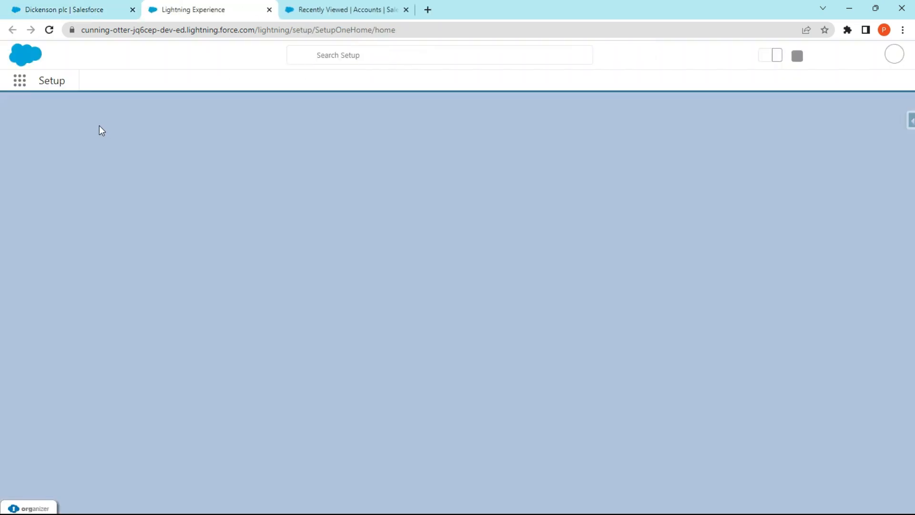
{"action": "left_click", "coordinate": [67, 114]}
{"action": "type", "text": "a"}
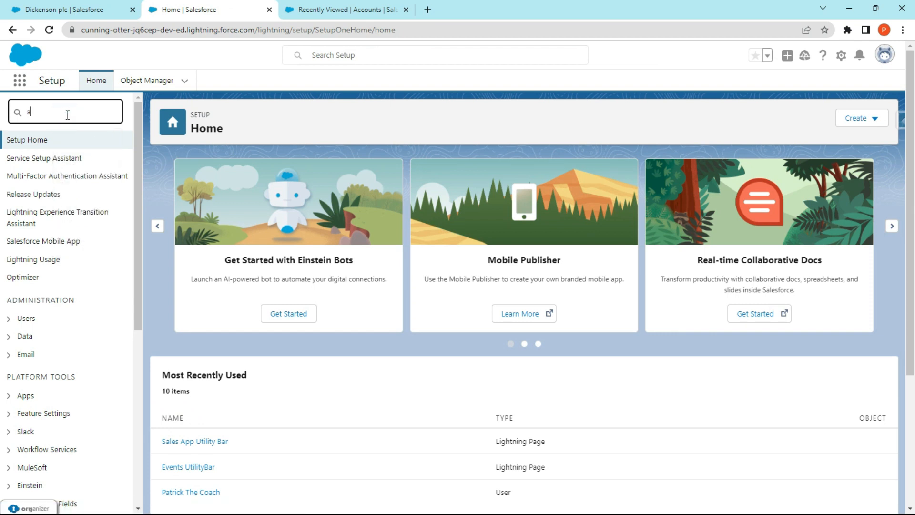
{"action": "type", "text": "pp"}
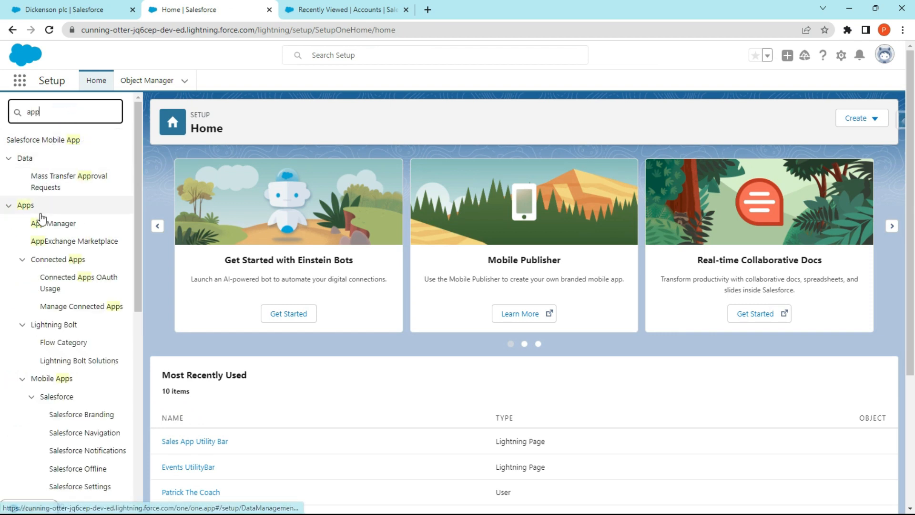
{"action": "left_click", "coordinate": [45, 223]}
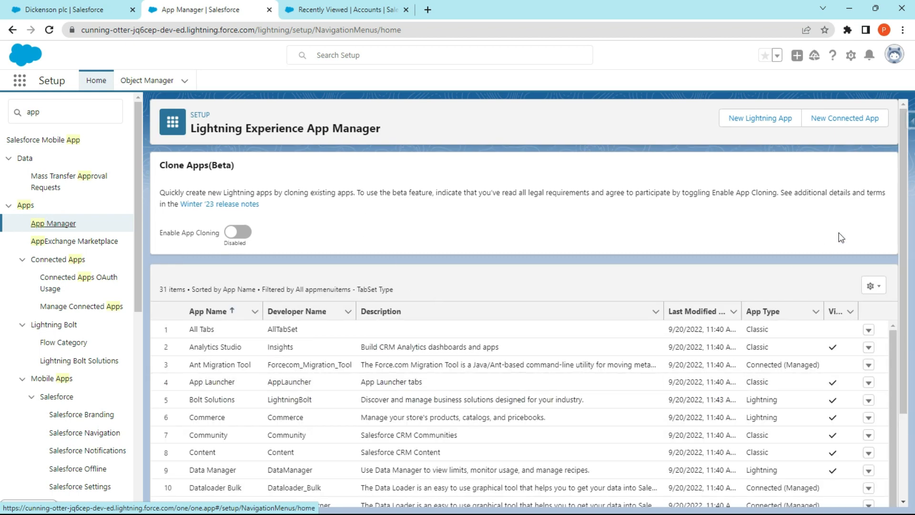
Start a new Lightning app named Community Events with the description "App for Community Events Team"
{"action": "left_click", "coordinate": [763, 124]}
{"action": "left_click", "coordinate": [320, 236]}
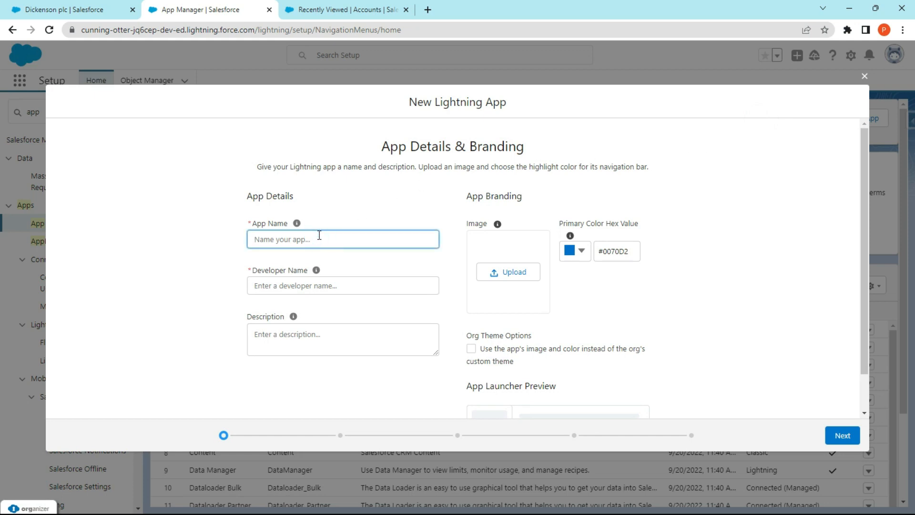
{"action": "type", "text": "Co"}
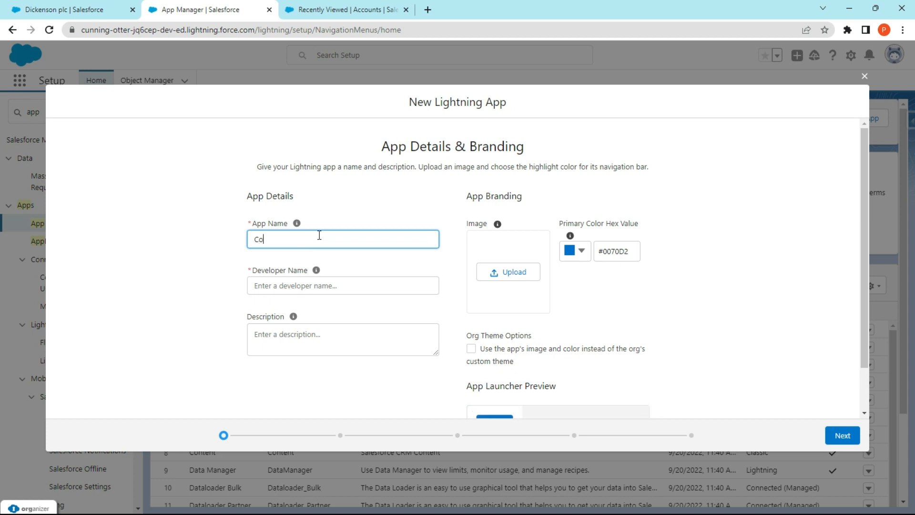
{"action": "type", "text": "mmunity Events"}
{"action": "key", "text": "Tab"}
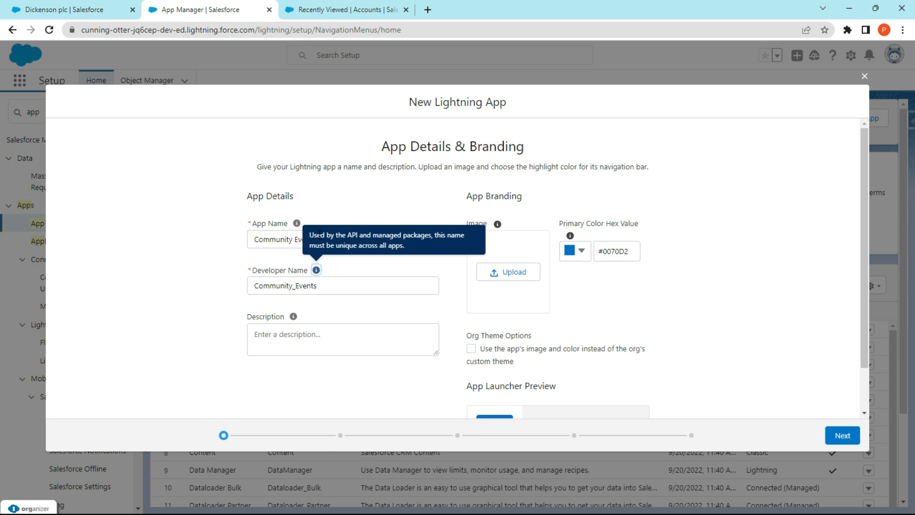
{"action": "left_click", "coordinate": [291, 333]}
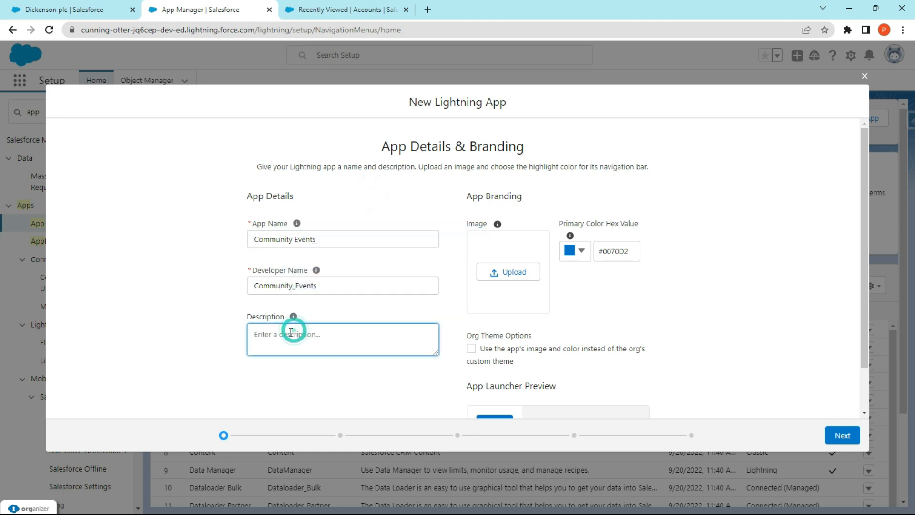
{"action": "type", "text": "App for Comm"}
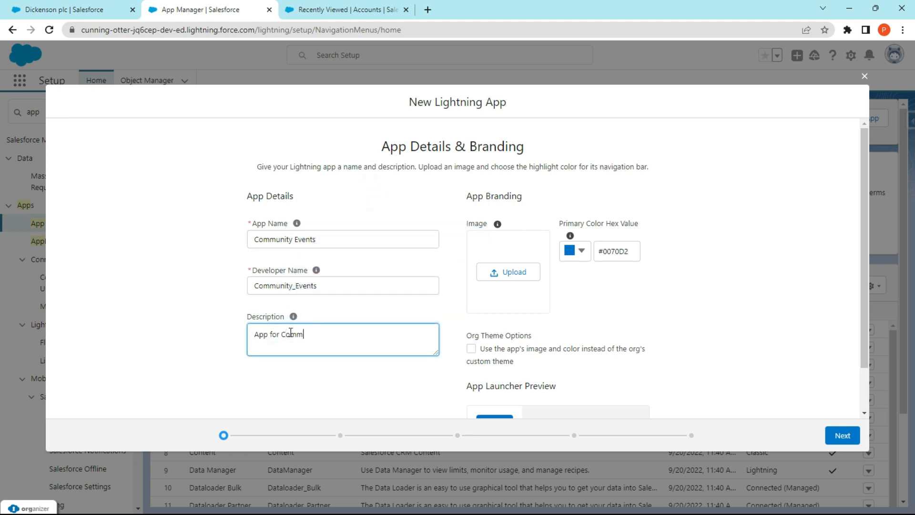
{"action": "type", "text": "unity Events Team"}
Upload the Coach Logo image for the app's branding and keep the primary color #0070D2
{"action": "left_click", "coordinate": [514, 270]}
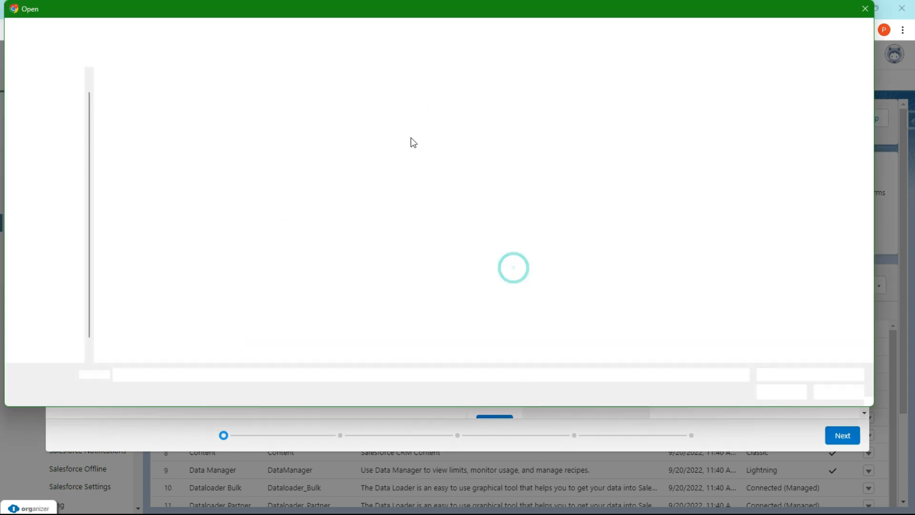
{"action": "left_click", "coordinate": [148, 96]}
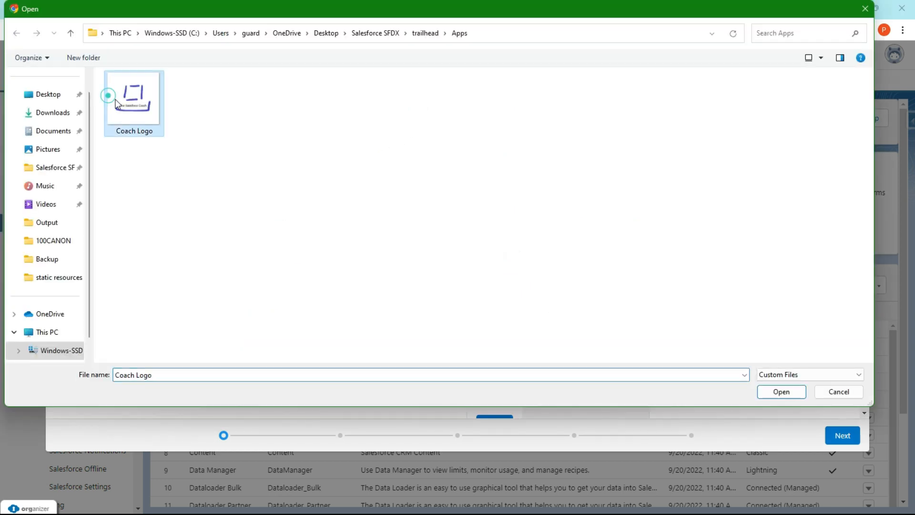
{"action": "left_click", "coordinate": [769, 390]}
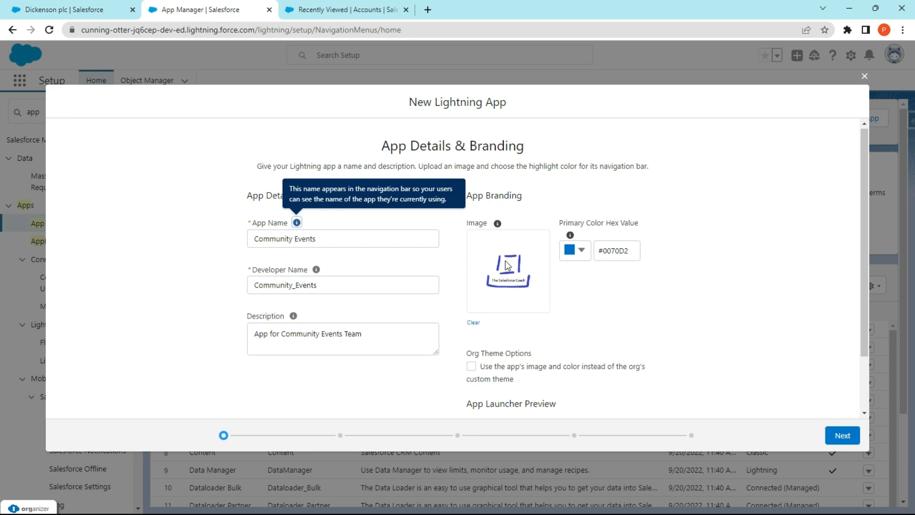
{"action": "scroll", "coordinate": [508, 258], "scroll_direction": "down", "scroll_amount": 2}
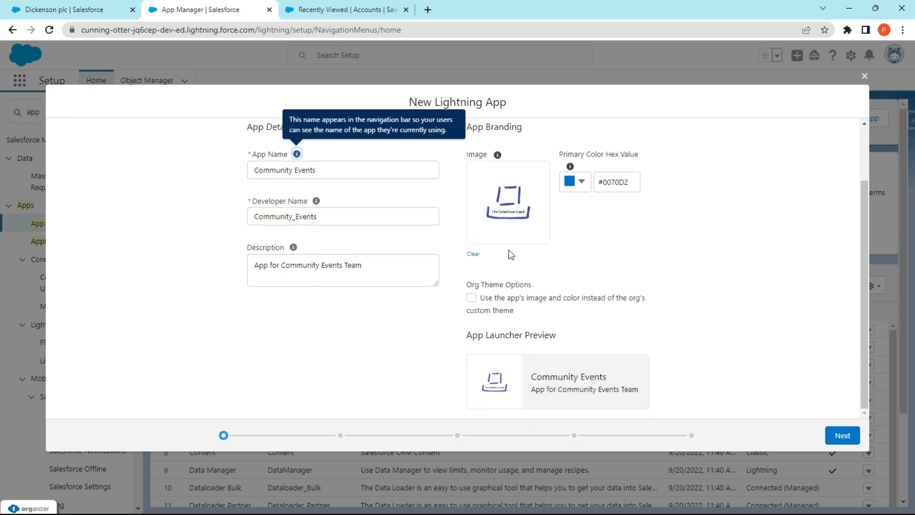
{"action": "left_click", "coordinate": [580, 184]}
{"action": "key", "text": "Escape"}
{"action": "left_click", "coordinate": [737, 208]}
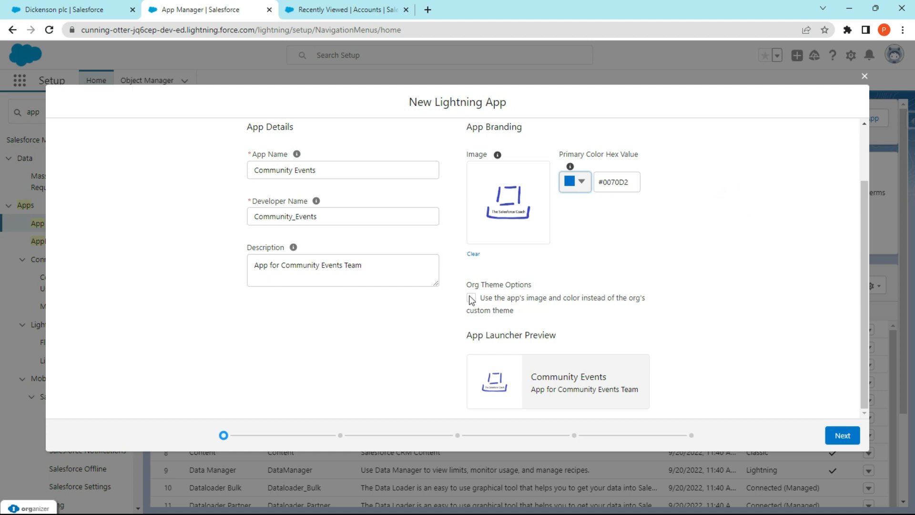
Continue to the app options and accept standard navigation, desktop and phone support, and the full Setup experience
{"action": "left_click", "coordinate": [842, 435]}
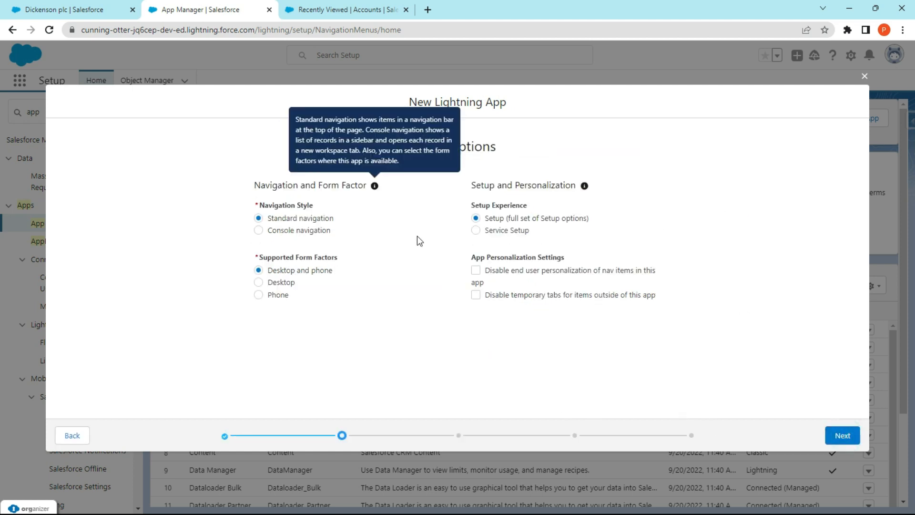
{"action": "left_click", "coordinate": [416, 236]}
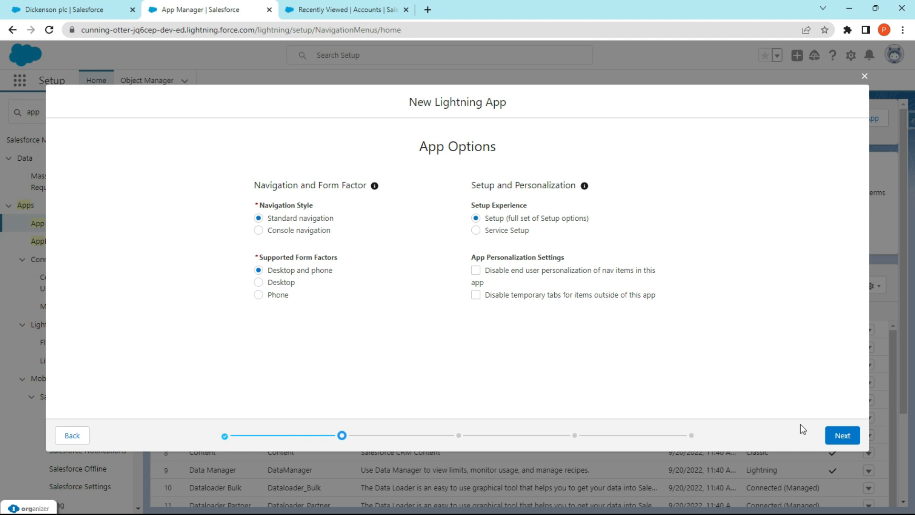
{"action": "left_click", "coordinate": [842, 435]}
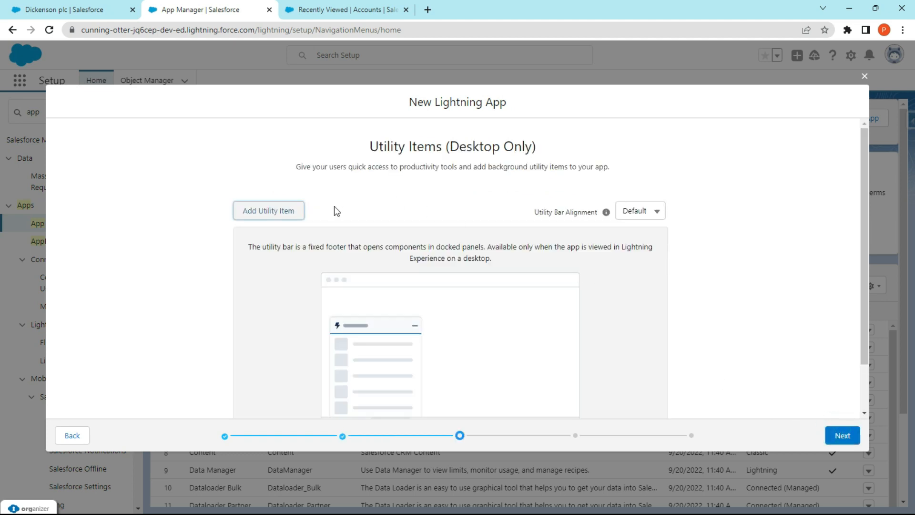
Add the History utility item with its default properties and continue to the navigation items
{"action": "left_click", "coordinate": [274, 210]}
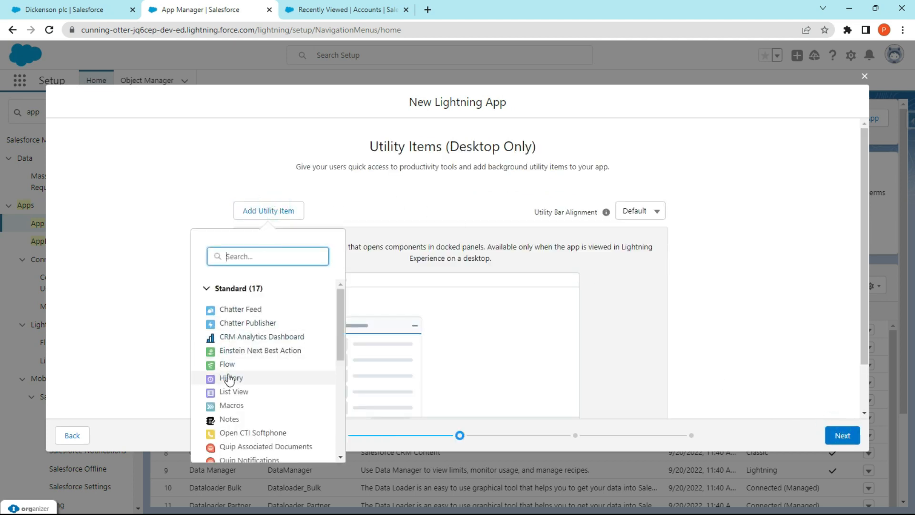
{"action": "left_click", "coordinate": [230, 379]}
{"action": "scroll", "coordinate": [333, 276], "scroll_direction": "down", "scroll_amount": 1}
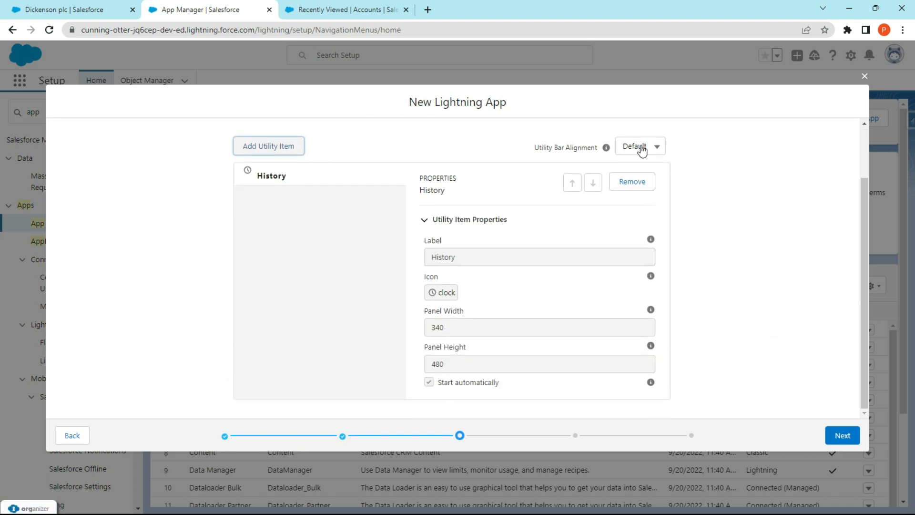
{"action": "left_click", "coordinate": [840, 435]}
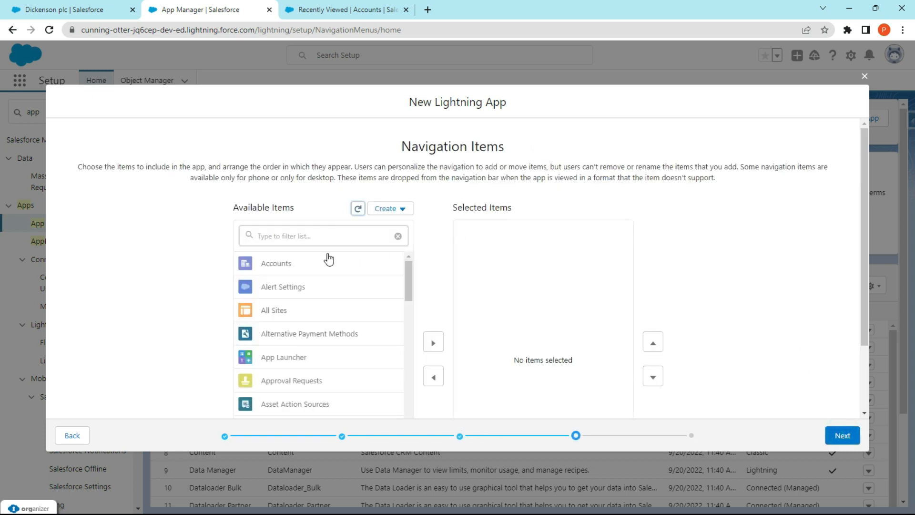
Add Accounts, Contacts and Opportunities as the app's navigation items and continue to the user profiles
{"action": "scroll", "coordinate": [304, 268], "scroll_direction": "down", "scroll_amount": 1}
{"action": "scroll", "coordinate": [302, 263], "scroll_direction": "down", "scroll_amount": 2}
{"action": "scroll", "coordinate": [302, 264], "scroll_direction": "up", "scroll_amount": 3}
{"action": "left_click", "coordinate": [302, 262]}
{"action": "scroll", "coordinate": [304, 259], "scroll_direction": "down", "scroll_amount": 10}
{"action": "scroll", "coordinate": [302, 271], "scroll_direction": "down", "scroll_amount": 8}
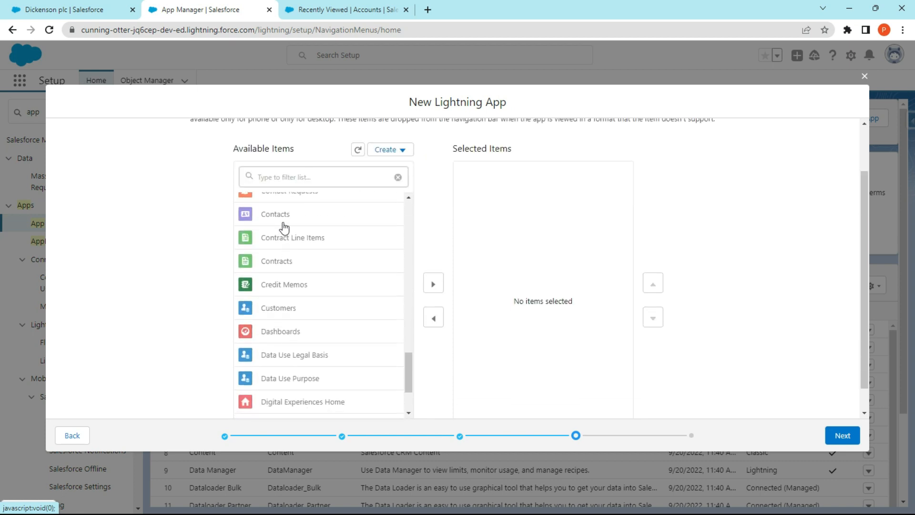
{"action": "left_click", "coordinate": [282, 210]}
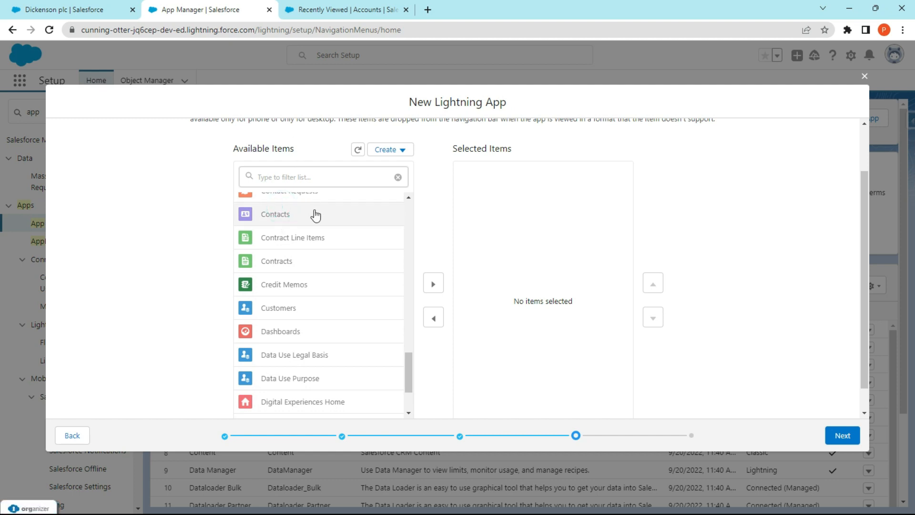
{"action": "scroll", "coordinate": [317, 245], "scroll_direction": "down", "scroll_amount": 9}
{"action": "scroll", "coordinate": [319, 288], "scroll_direction": "down", "scroll_amount": 10}
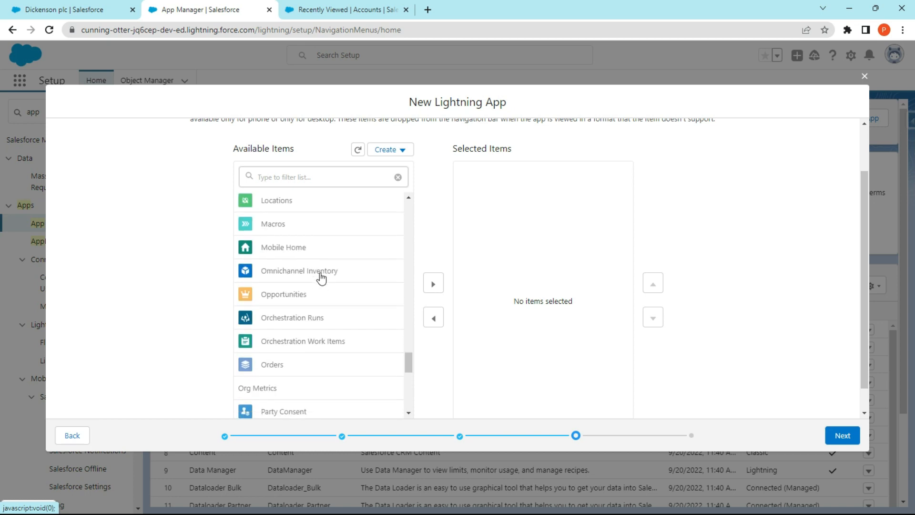
{"action": "scroll", "coordinate": [302, 272], "scroll_direction": "down", "scroll_amount": 5}
{"action": "scroll", "coordinate": [310, 273], "scroll_direction": "up", "scroll_amount": 9}
{"action": "scroll", "coordinate": [320, 278], "scroll_direction": "up", "scroll_amount": 5}
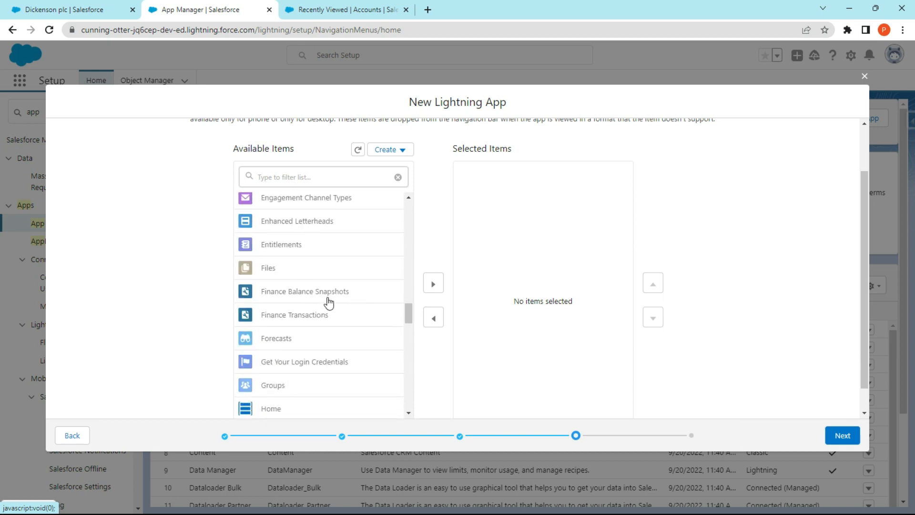
{"action": "scroll", "coordinate": [318, 320], "scroll_direction": "down", "scroll_amount": 10}
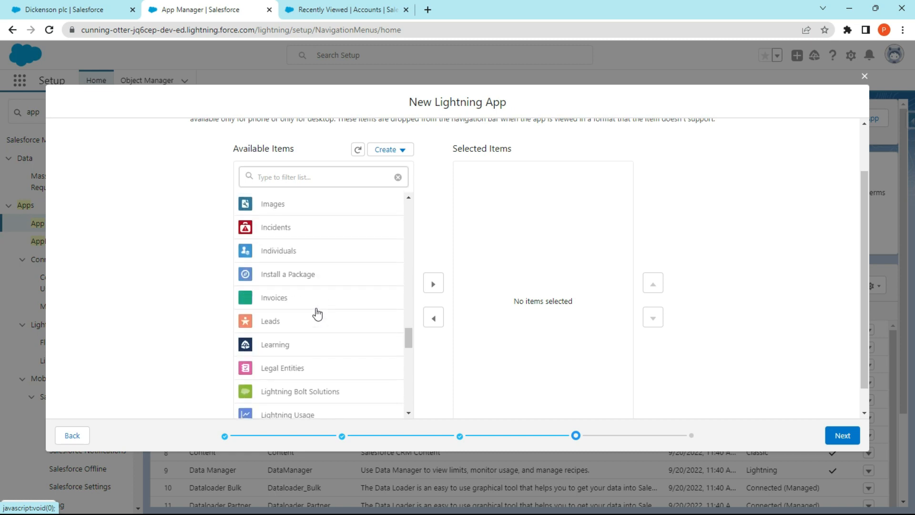
{"action": "scroll", "coordinate": [317, 310], "scroll_direction": "down", "scroll_amount": 5}
{"action": "left_click", "coordinate": [286, 237]}
{"action": "scroll", "coordinate": [320, 267], "scroll_direction": "up", "scroll_amount": 3}
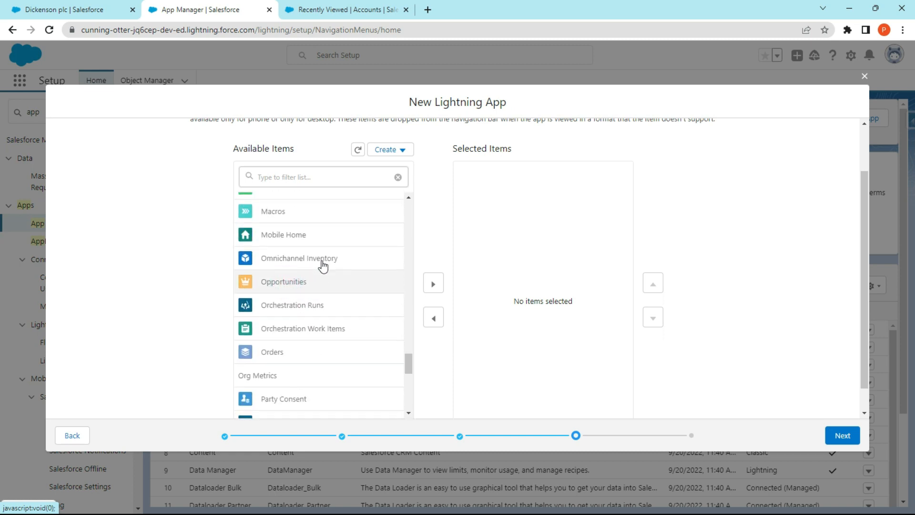
{"action": "left_click", "coordinate": [434, 283]}
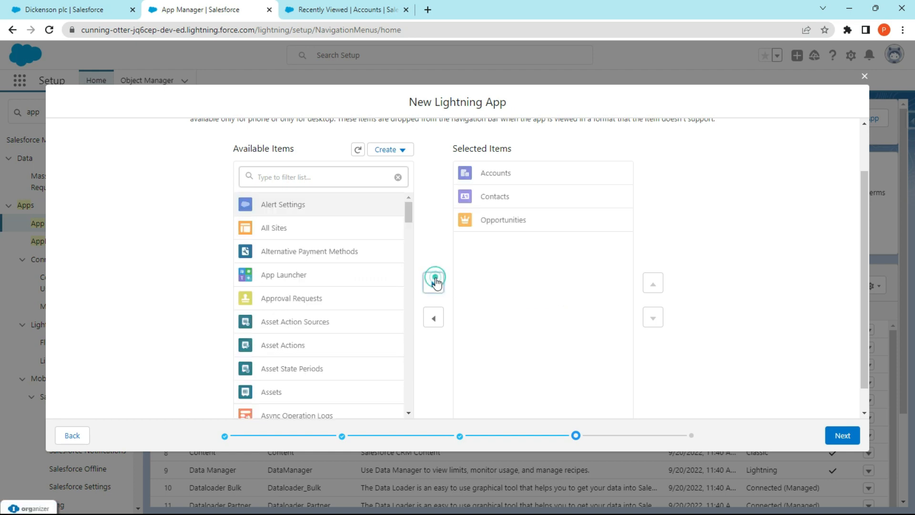
{"action": "left_click", "coordinate": [843, 438]}
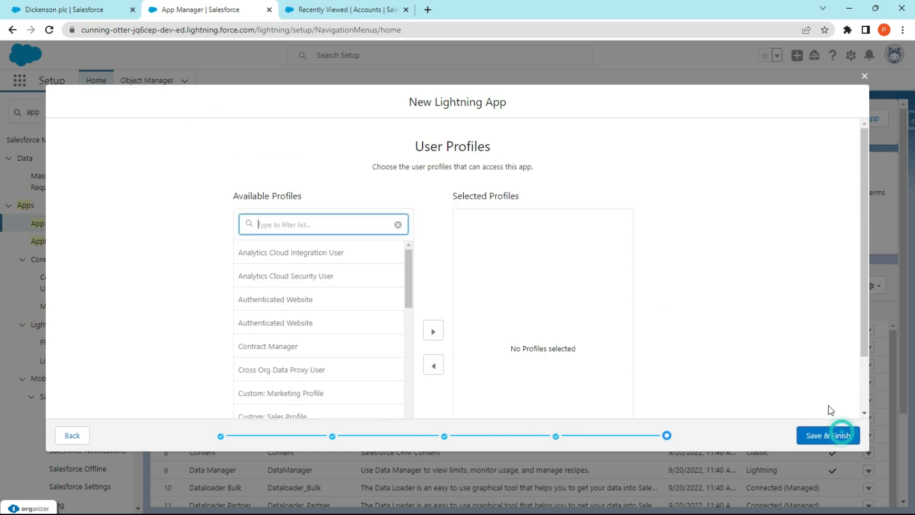
Give the Custom: Marketing, Custom: Sales, Custom: Support and System Administrator profiles access to the app, and save it
{"action": "scroll", "coordinate": [270, 313], "scroll_direction": "down", "scroll_amount": 4}
{"action": "scroll", "coordinate": [274, 313], "scroll_direction": "down", "scroll_amount": 4}
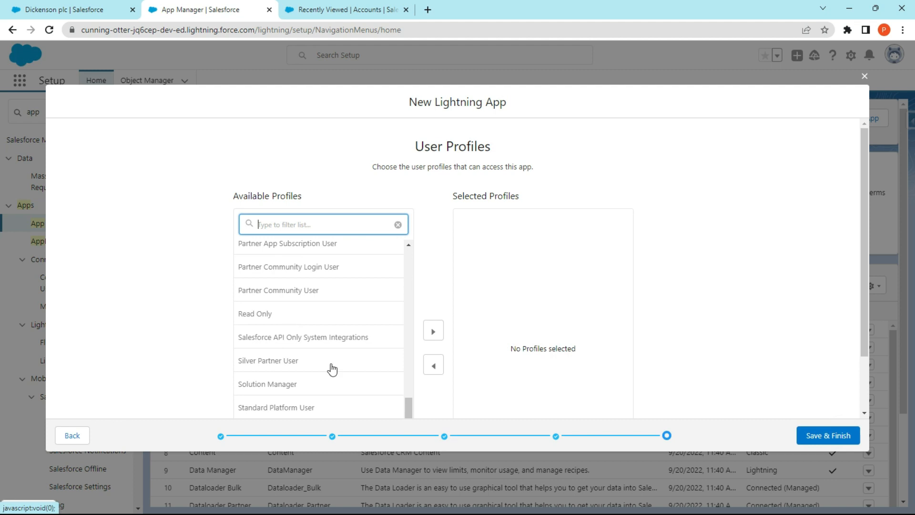
{"action": "scroll", "coordinate": [294, 306], "scroll_direction": "up", "scroll_amount": 10}
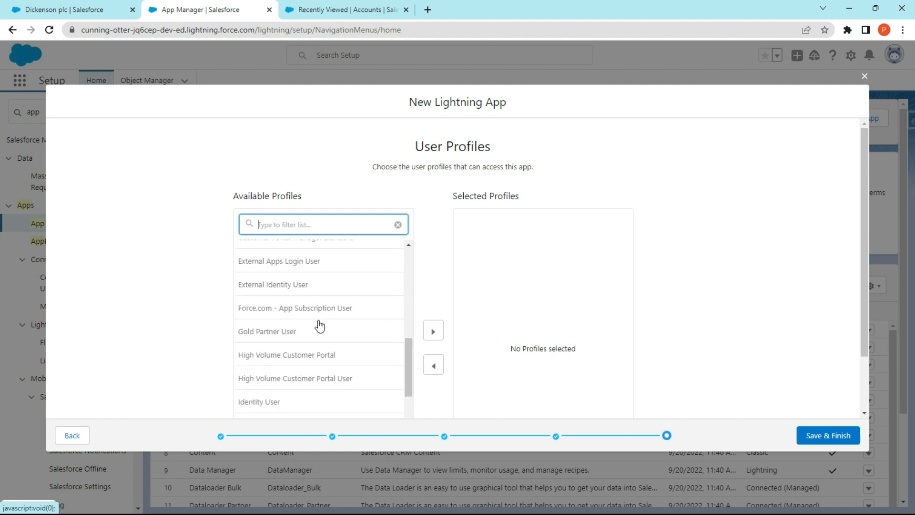
{"action": "scroll", "coordinate": [312, 347], "scroll_direction": "down", "scroll_amount": 2}
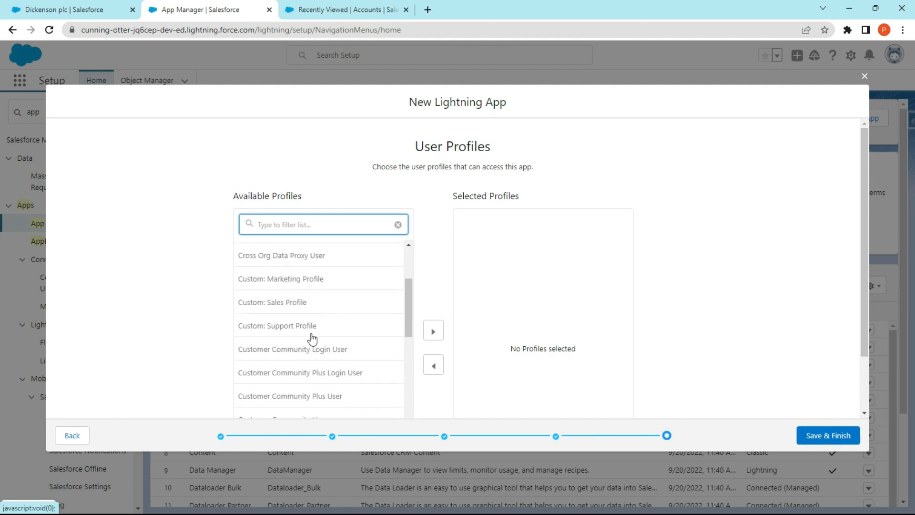
{"action": "left_click", "coordinate": [295, 303]}
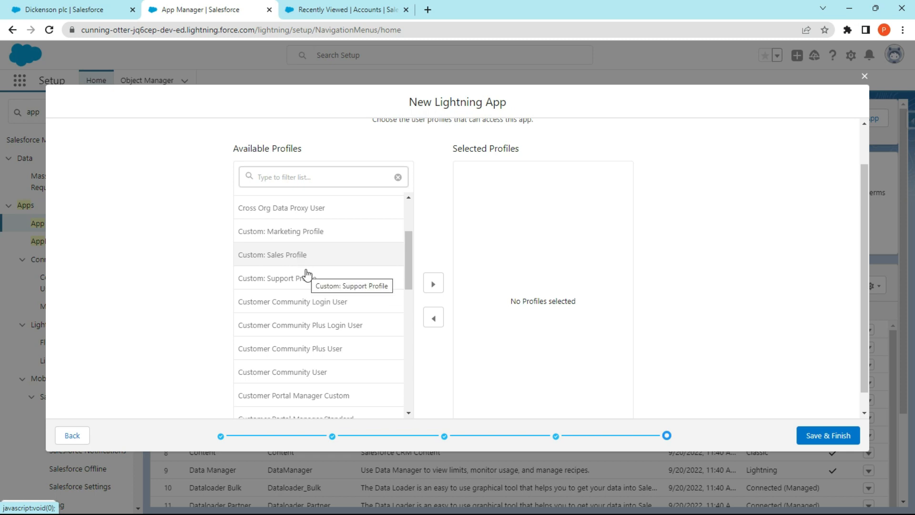
{"action": "left_click", "coordinate": [302, 232], "text": "ctrl"}
{"action": "left_click", "coordinate": [293, 286], "text": "ctrl"}
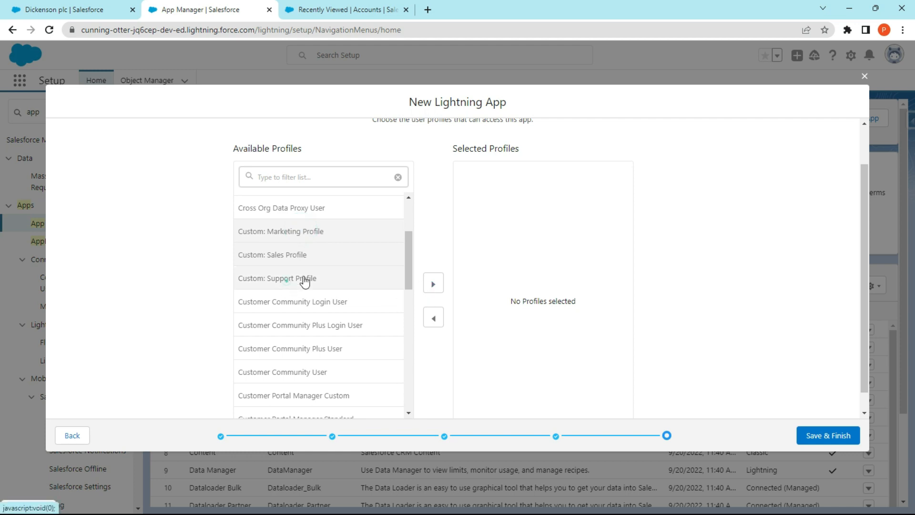
{"action": "left_click_drag", "start_coordinate": [408, 243], "coordinate": [284, 412]}
{"action": "left_click", "coordinate": [284, 410], "text": "ctrl"}
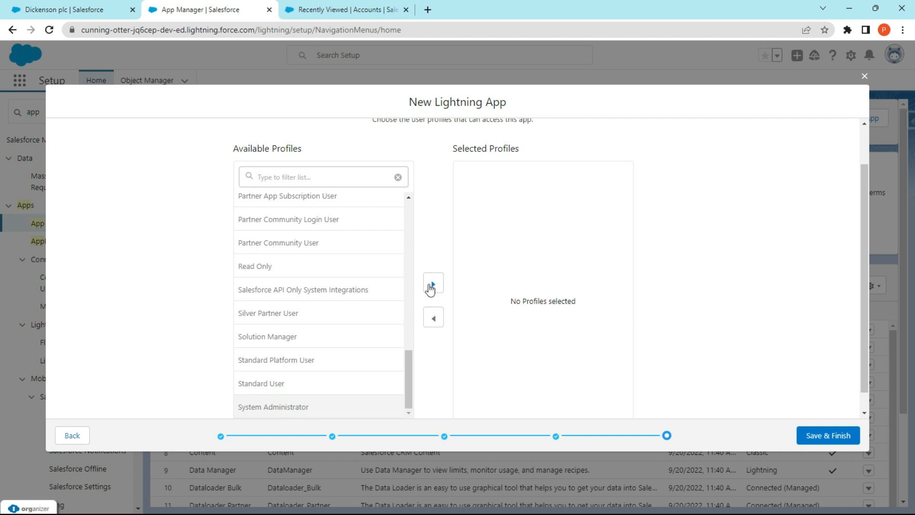
{"action": "scroll", "coordinate": [302, 348], "scroll_direction": "up", "scroll_amount": 15}
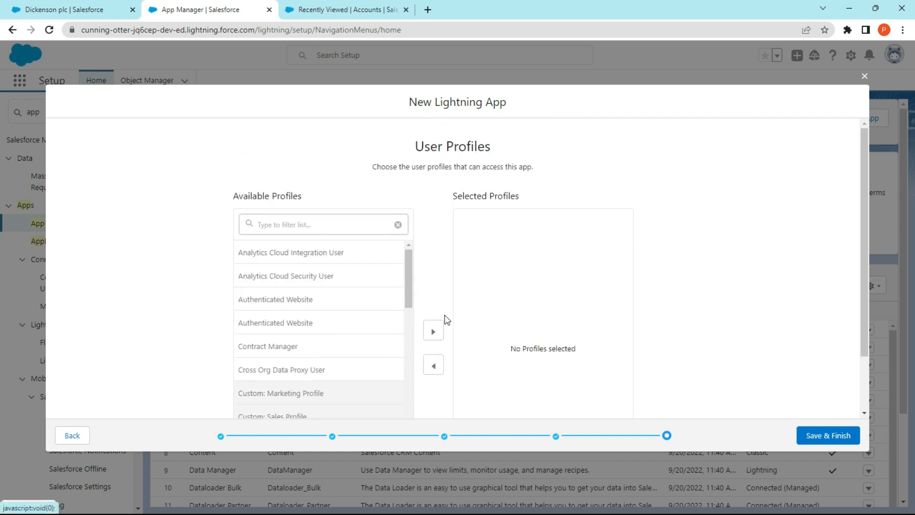
{"action": "left_click", "coordinate": [435, 330]}
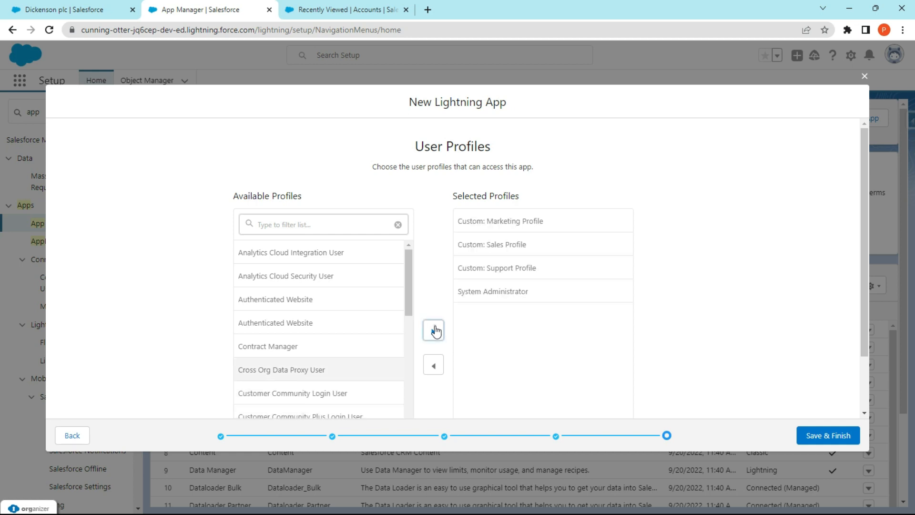
{"action": "left_click", "coordinate": [816, 439]}
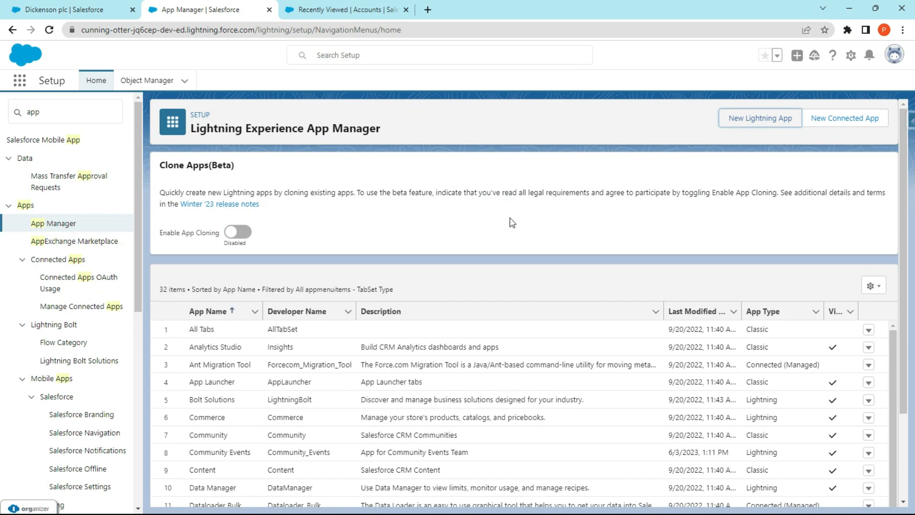
Search the App Launcher for "comm" and open the Community Events app
{"action": "left_click", "coordinate": [20, 80]}
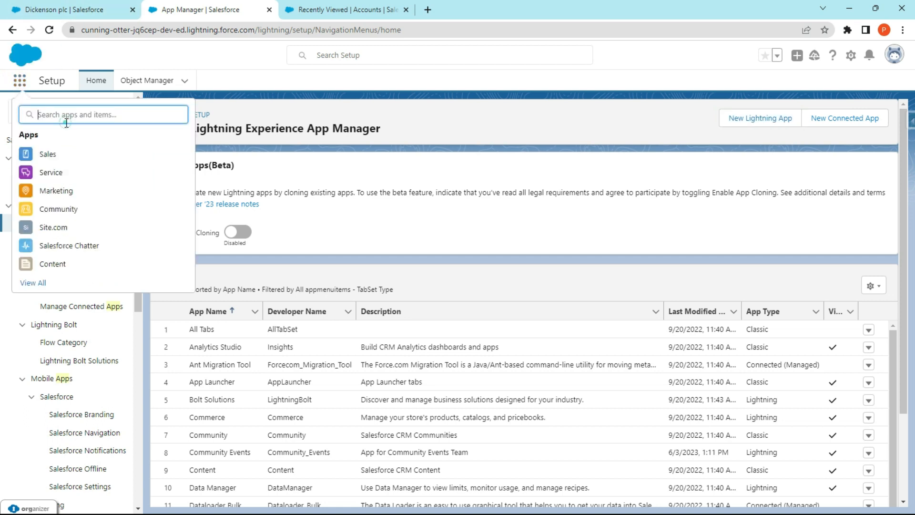
{"action": "left_click", "coordinate": [66, 123]}
{"action": "type", "text": "comm"}
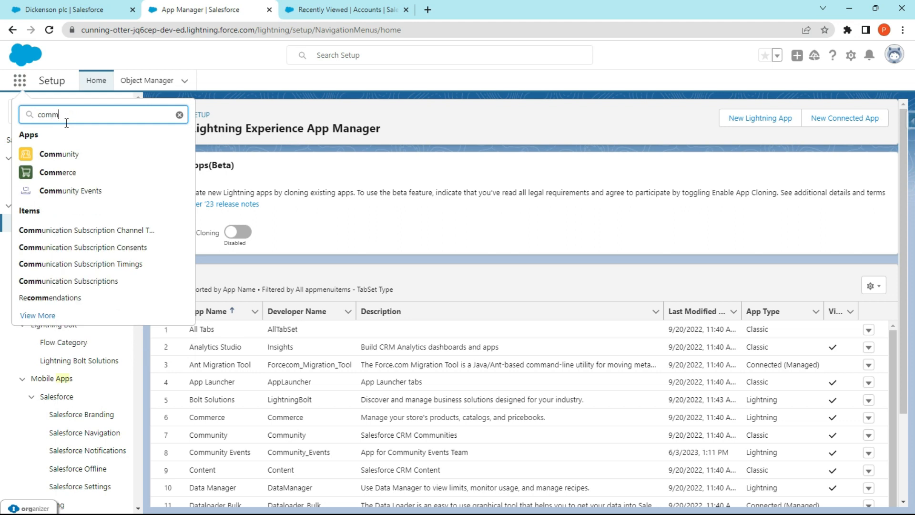
{"action": "left_click", "coordinate": [64, 197]}
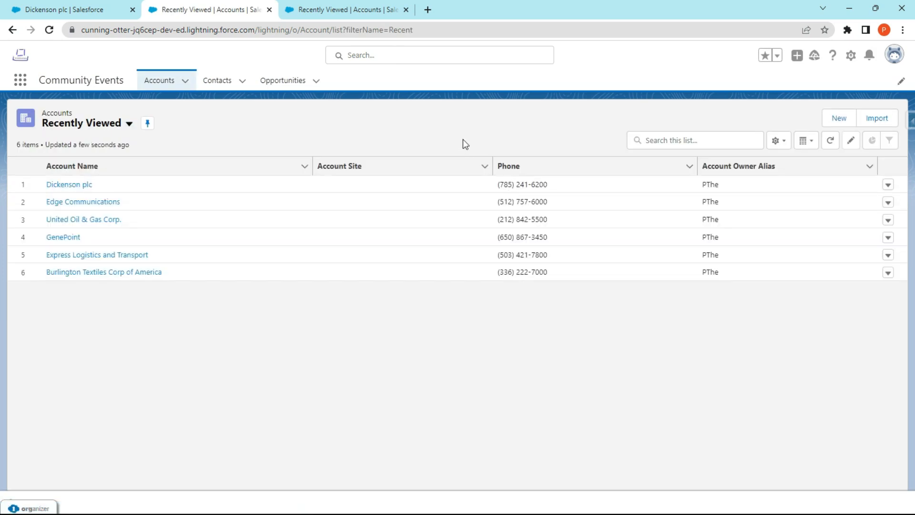
Hide the organizer widget covering the utility bar and open the History utility
{"action": "left_click", "coordinate": [31, 508]}
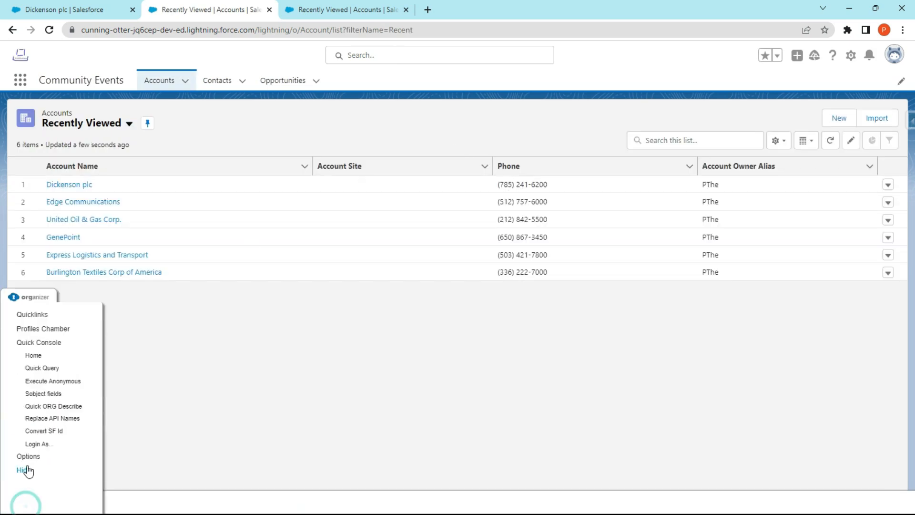
{"action": "left_click", "coordinate": [27, 471]}
{"action": "left_click", "coordinate": [27, 508]}
{"action": "left_click", "coordinate": [115, 404]}
{"action": "left_click", "coordinate": [99, 434]}
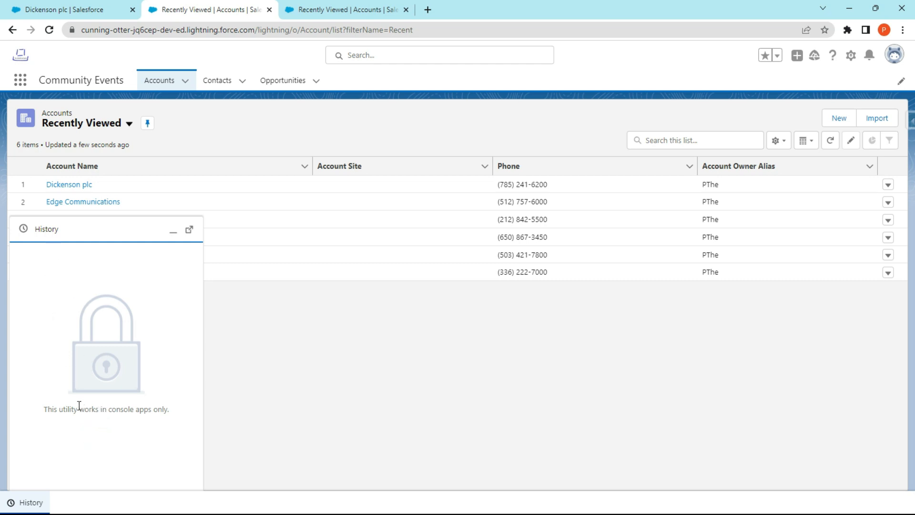
{"action": "left_click", "coordinate": [331, 362]}
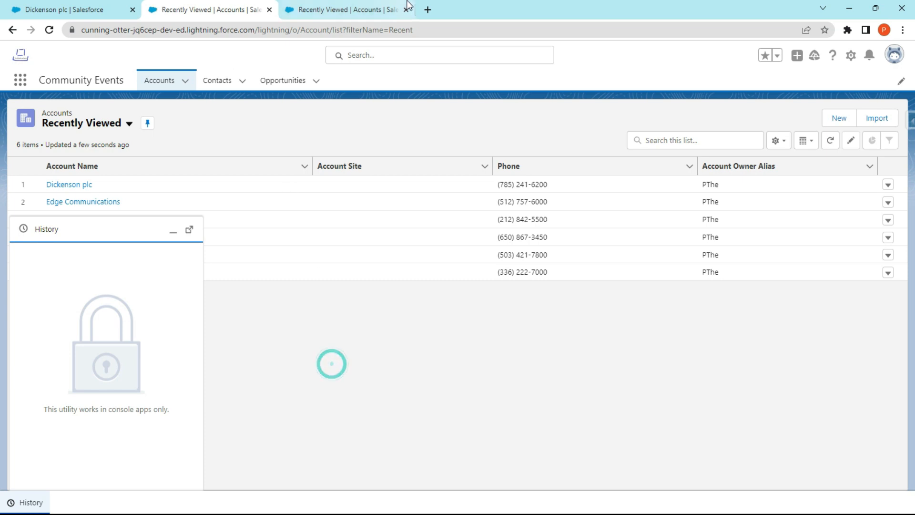
Check the console-style Events app on the Dickenson plc browser page for comparison, and return to the Community Events app
{"action": "left_click", "coordinate": [345, 7]}
{"action": "left_click", "coordinate": [80, 9]}
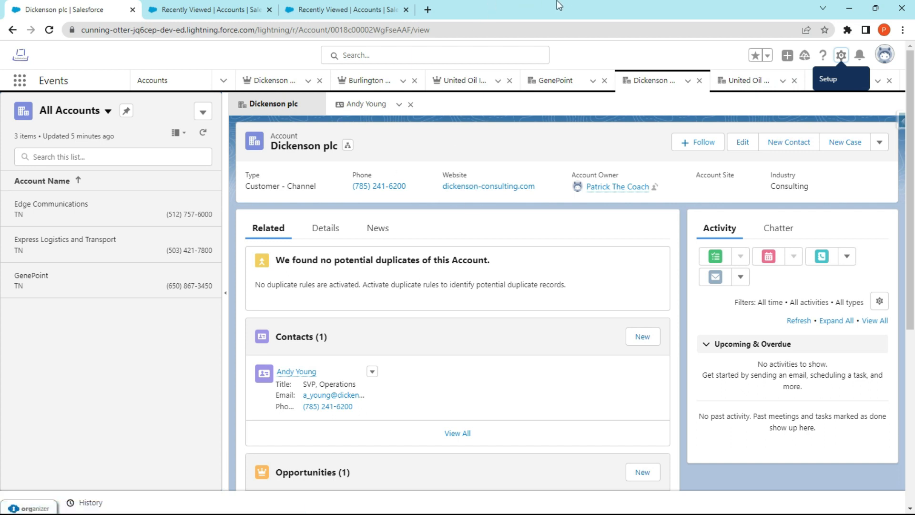
{"action": "left_click", "coordinate": [230, 10]}
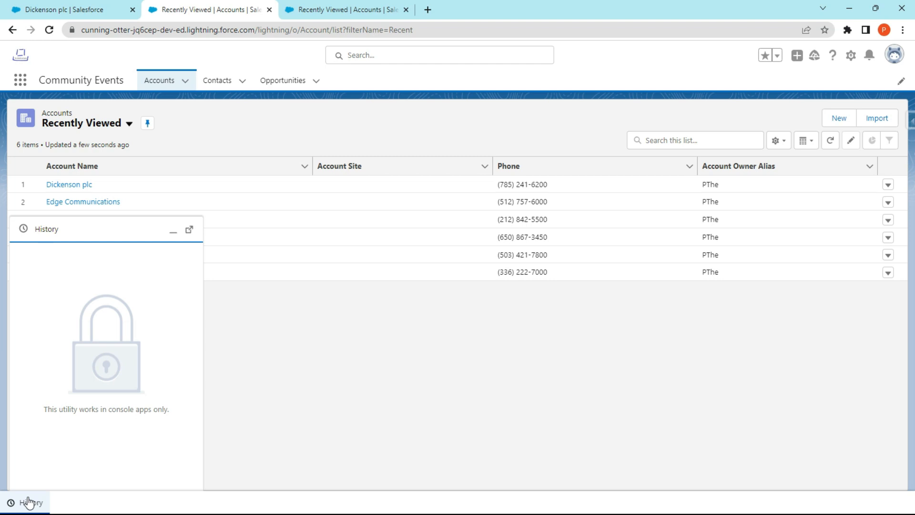
Minimize the History utility panel in the Community Events app
{"action": "left_click", "coordinate": [599, 397]}
{"action": "left_click", "coordinate": [469, 285]}
{"action": "left_click", "coordinate": [179, 233]}
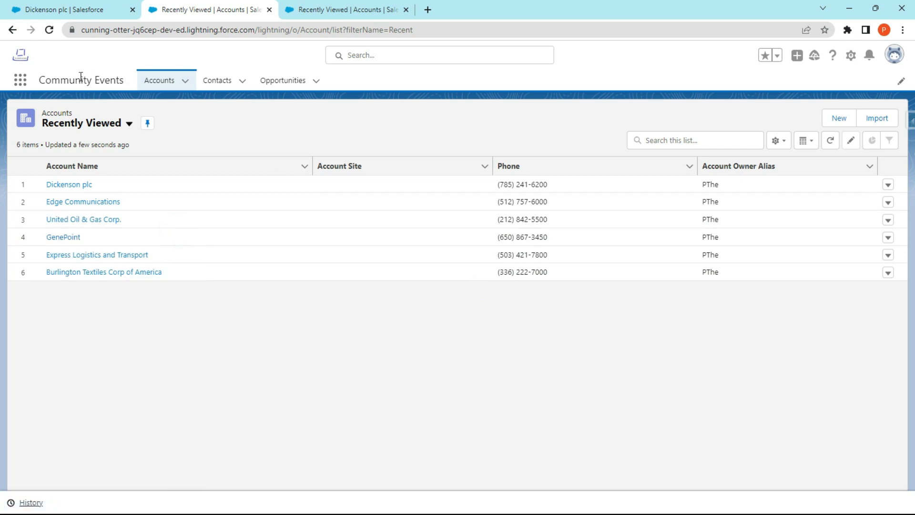